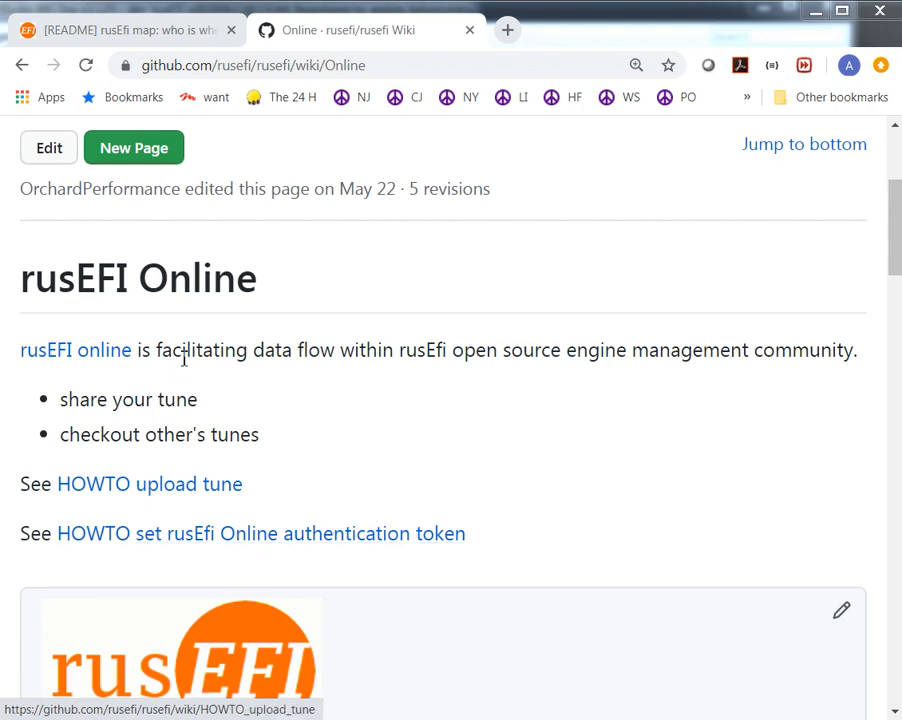
# - Highlight the rusEFI Online purpose sentence and the "share your tune" bullet on the wiki page
pyautogui.moveTo(151, 349); pyautogui.dragTo(811, 344)
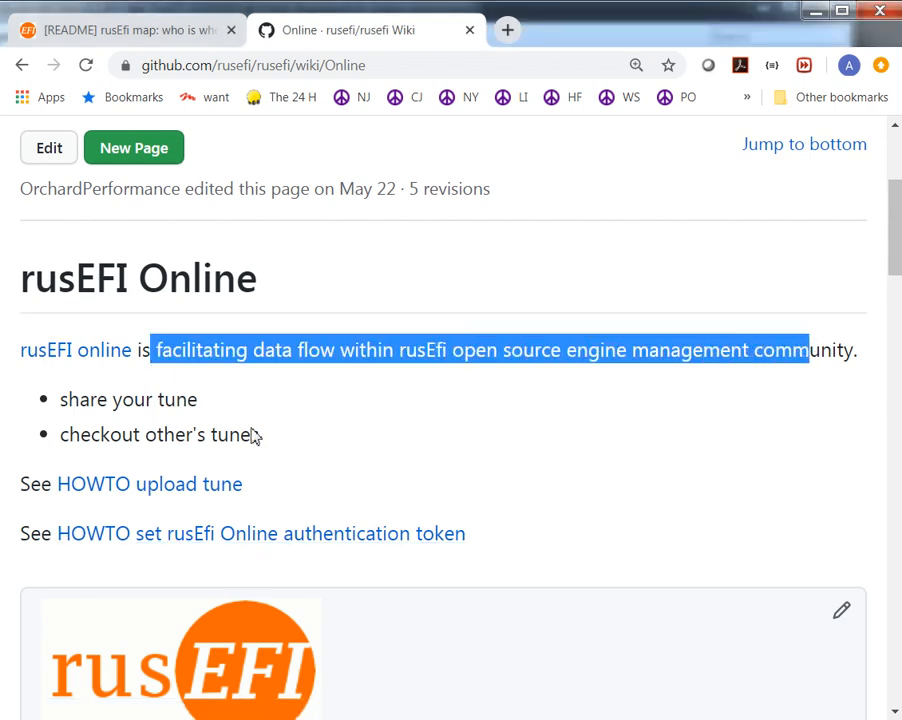
pyautogui.moveTo(62, 400); pyautogui.dragTo(296, 411)
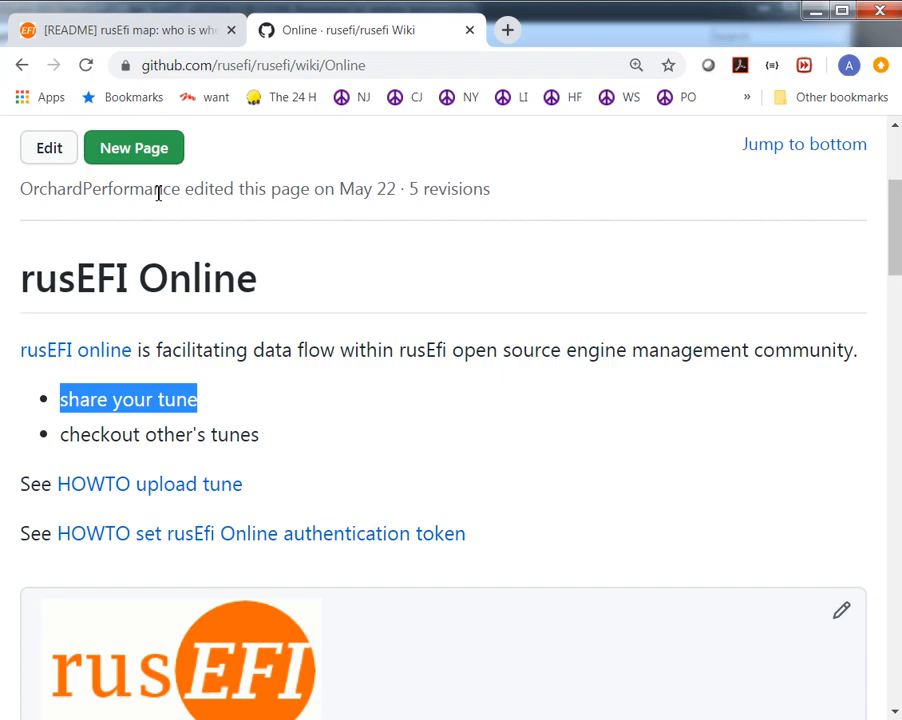
# - From the rusEfi map forum topic, open the site admin's vehicle list and view the Mazda NB2 tune
pyautogui.click(129, 36)
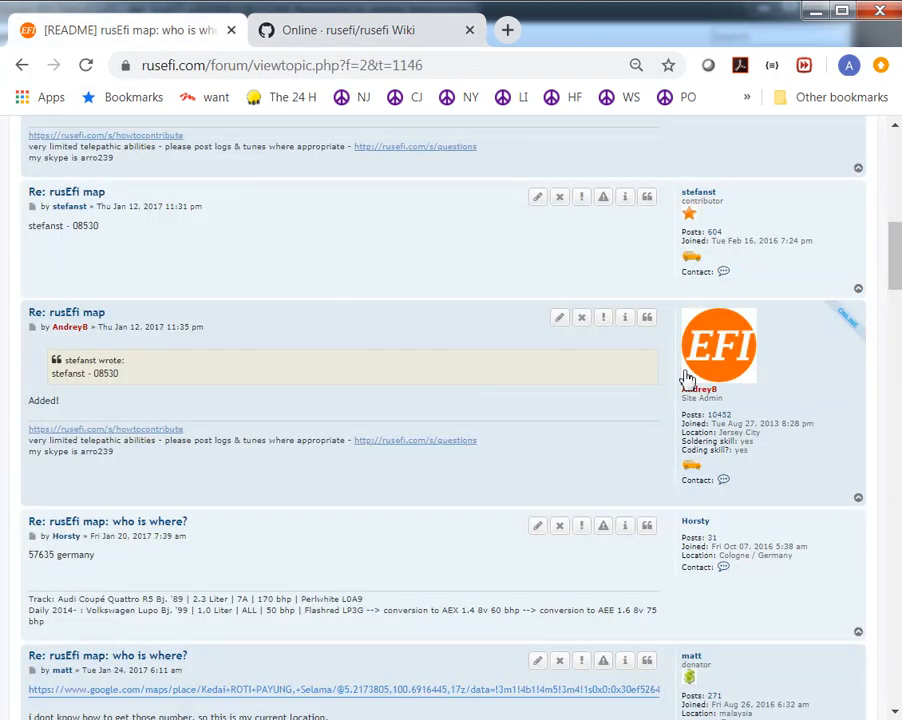
pyautogui.scroll(4, 687, 378)
pyautogui.scroll(-3, 684, 356)
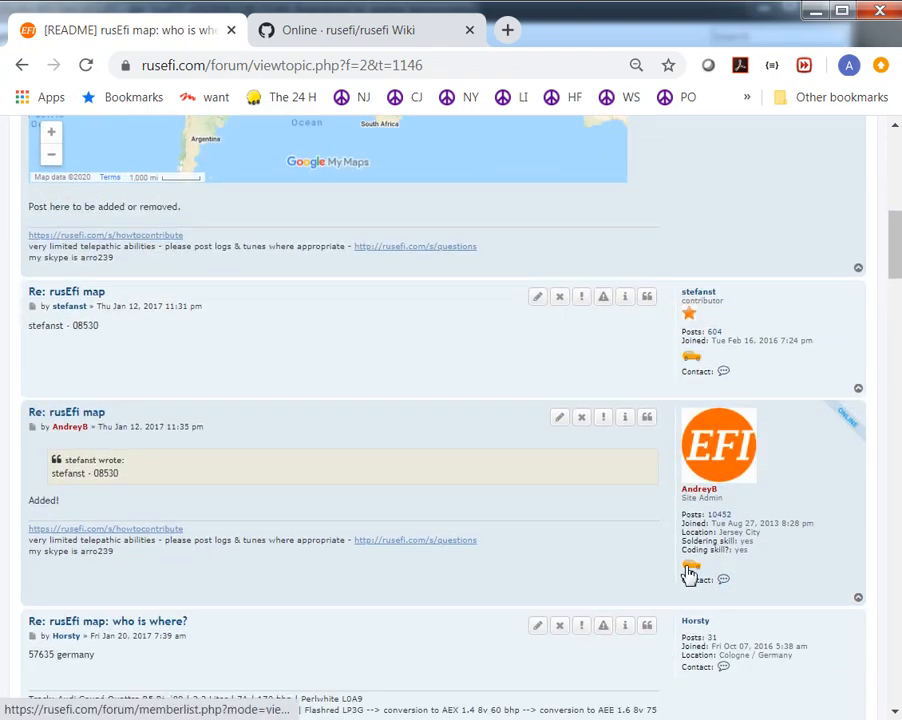
pyautogui.scroll(-3, 689, 573)
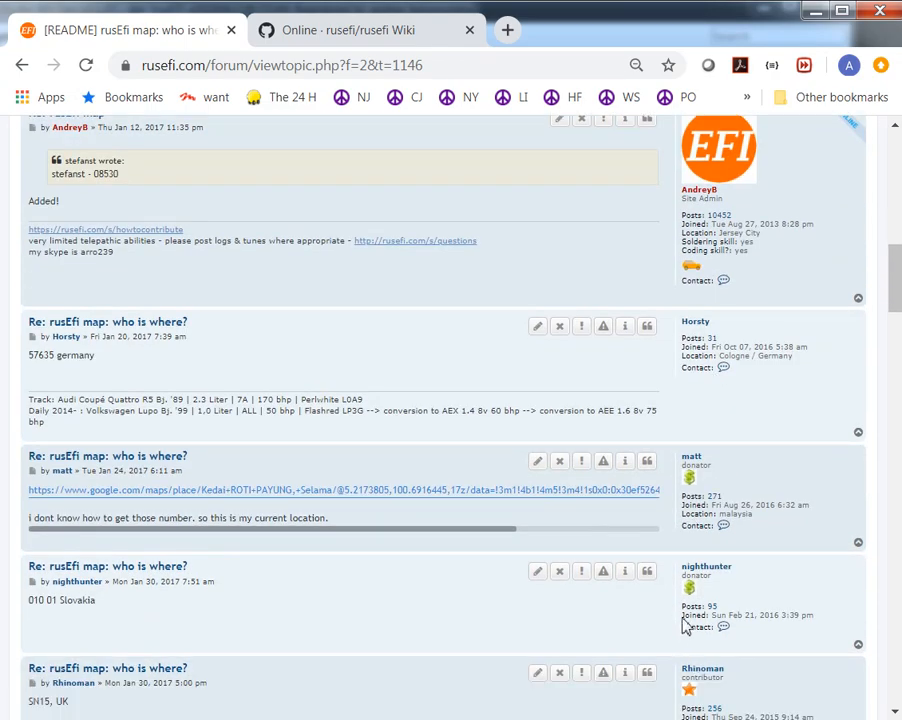
pyautogui.scroll(2, 694, 582)
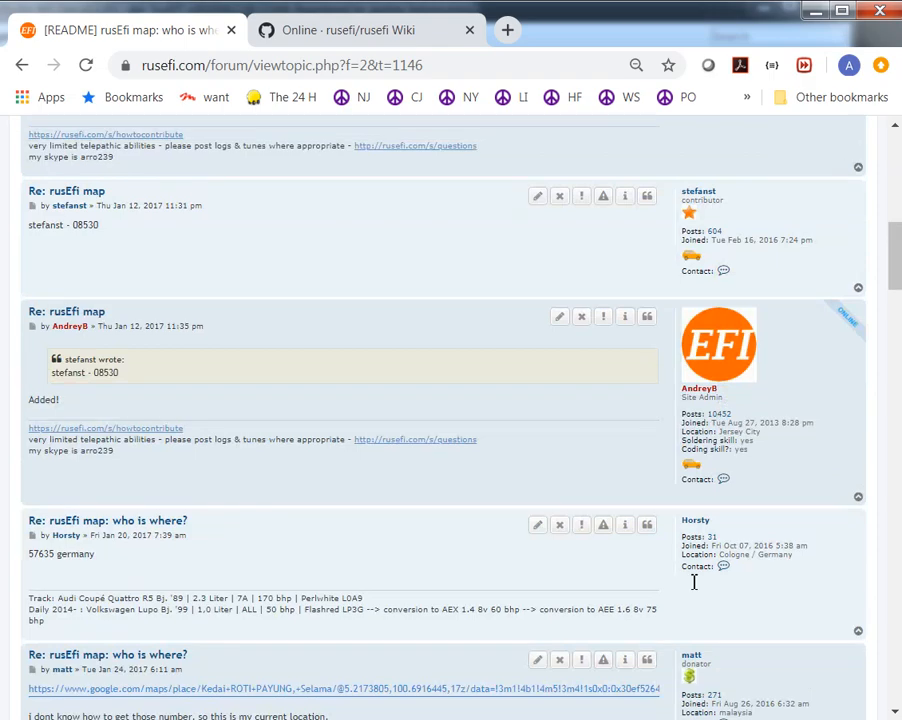
pyautogui.click(691, 468)
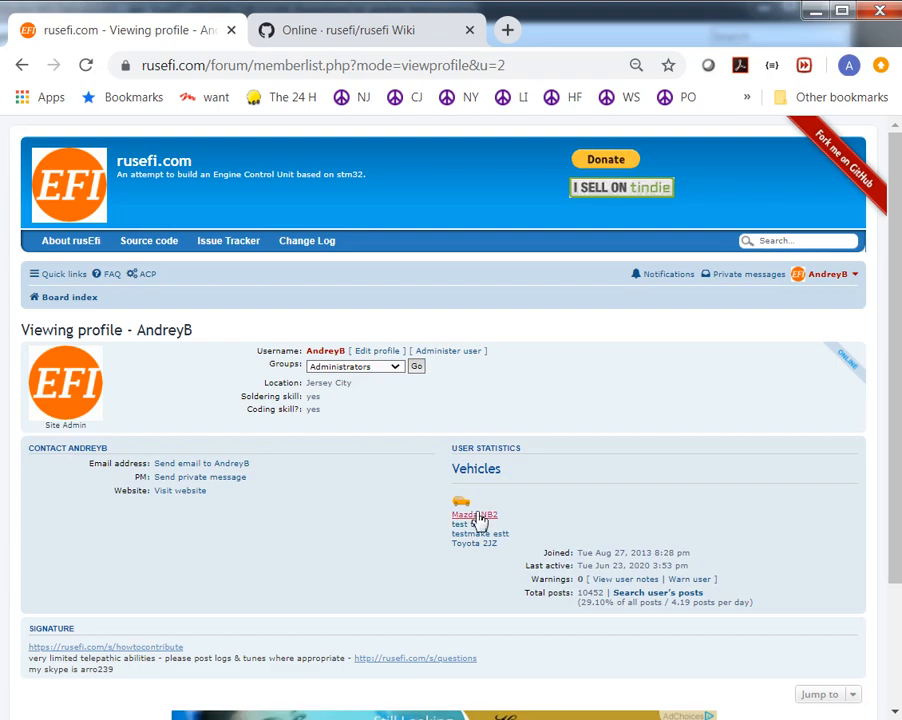
pyautogui.click(477, 516)
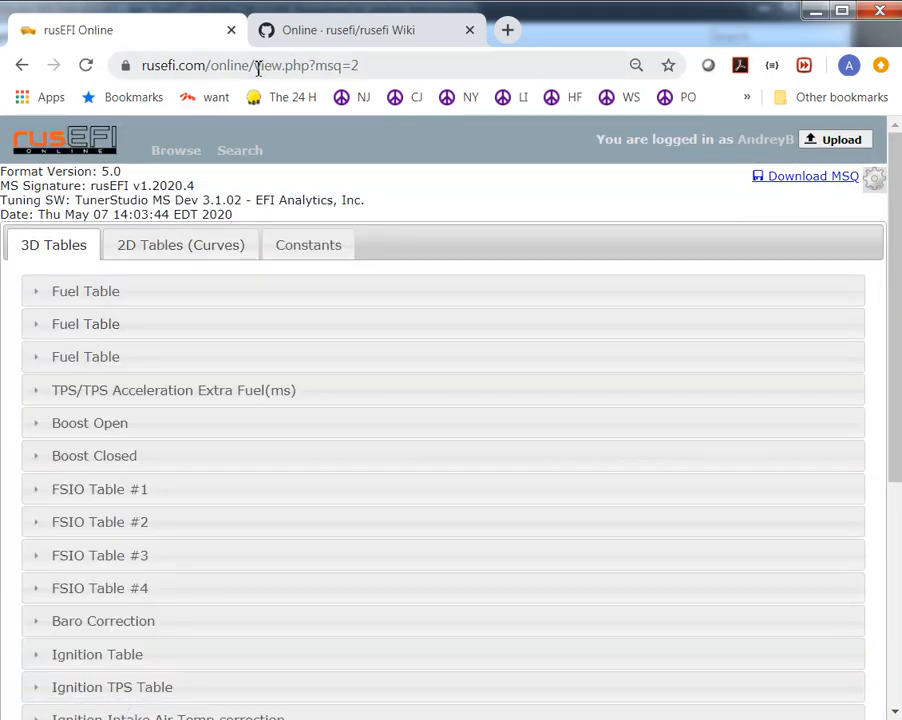
# - Shorten the tune's web address to rusefi.com/online/ and load the list of all uploaded tunes
pyautogui.moveTo(257, 64); pyautogui.dragTo(666, 65)
pyautogui.press('Delete')
pyautogui.press('Return')
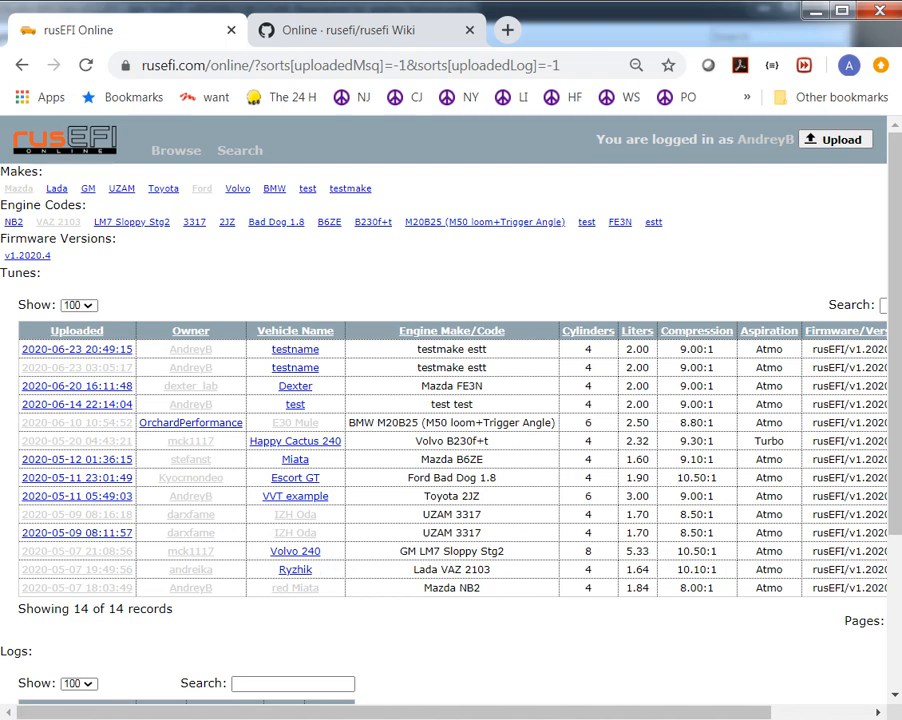
# - Switch to TunerStudio and open the file chooser for adding or updating a plugin
pyautogui.click(360, 28)
pyautogui.hotkey('alt', 'Tab')
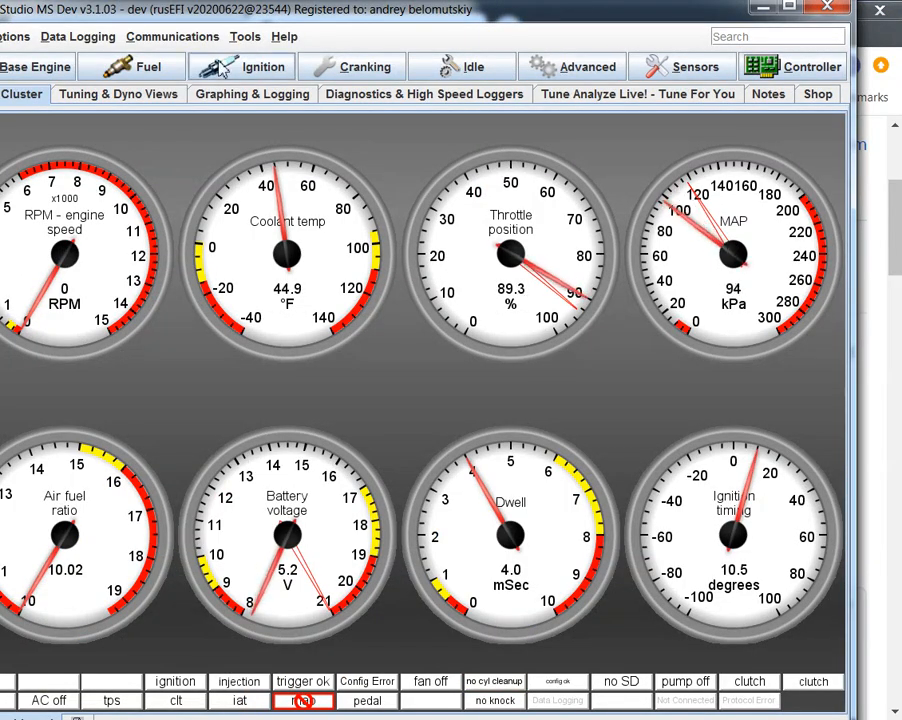
pyautogui.click(245, 36)
pyautogui.moveTo(317, 312)
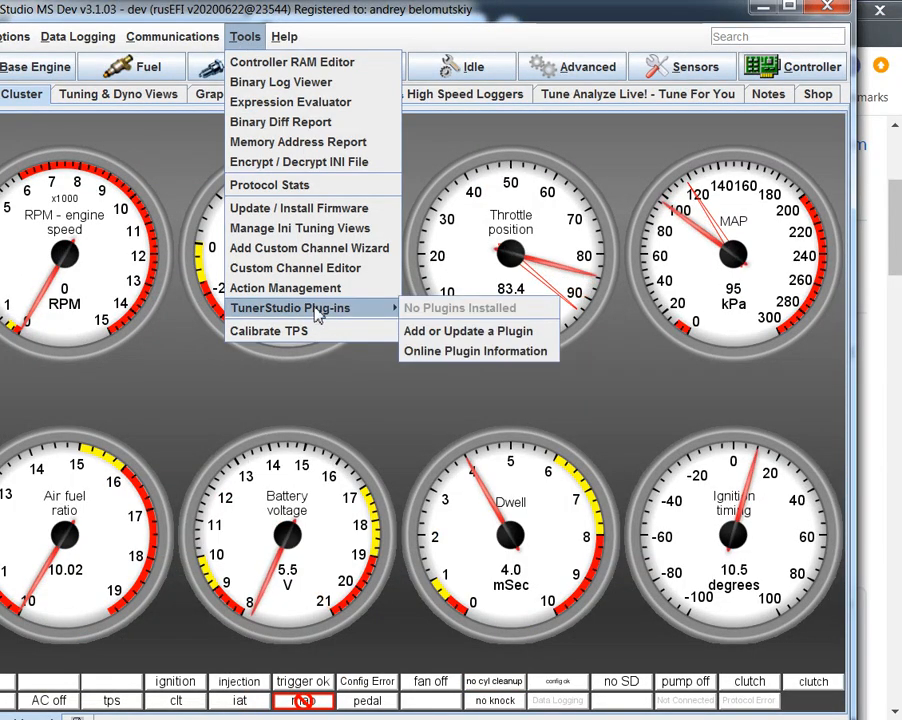
pyautogui.click(494, 340)
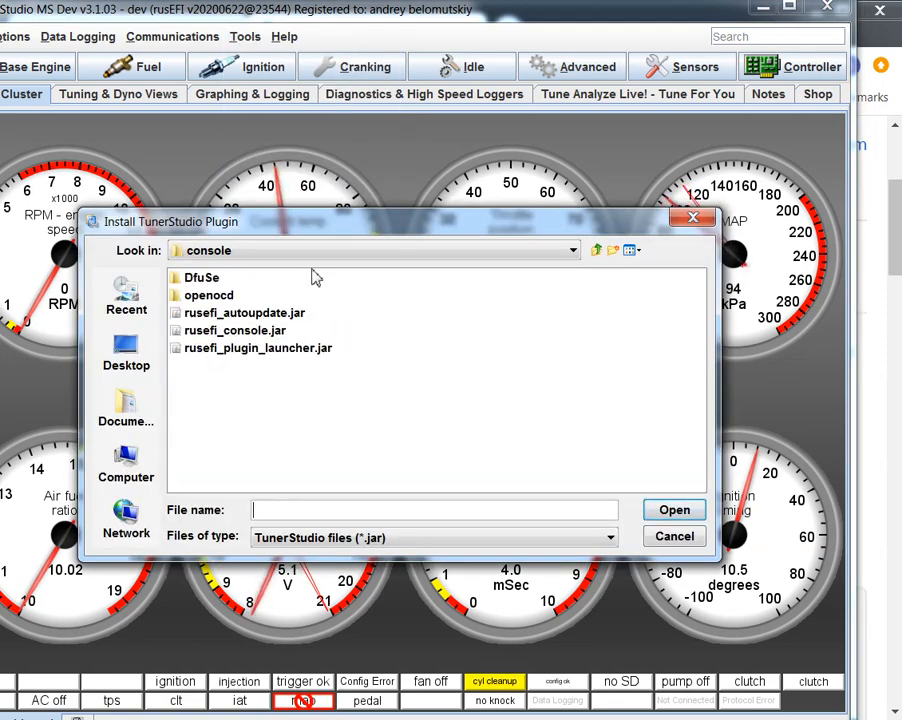
# - Install the rusEFI Plugin from rusefi_plugin_launcher.jar in the console folder of the snapshot_20200622_225320_mre-f4_rusefi bundle
pyautogui.click(556, 251)
pyautogui.moveTo(572, 350); pyautogui.dragTo(572, 300)
pyautogui.click(417, 350)
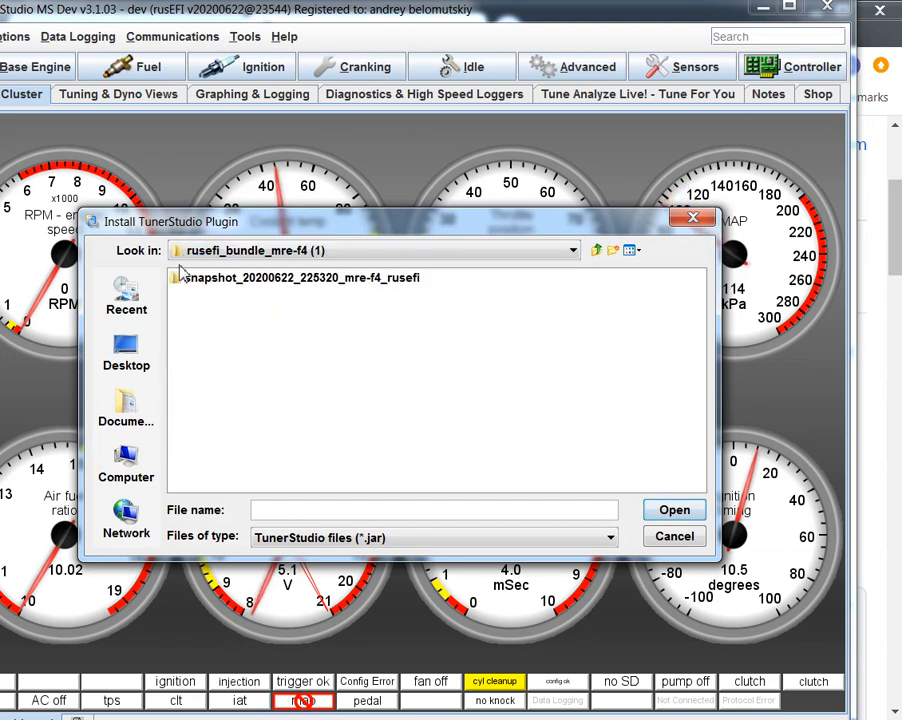
pyautogui.doubleClick(231, 280)
pyautogui.doubleClick(213, 281)
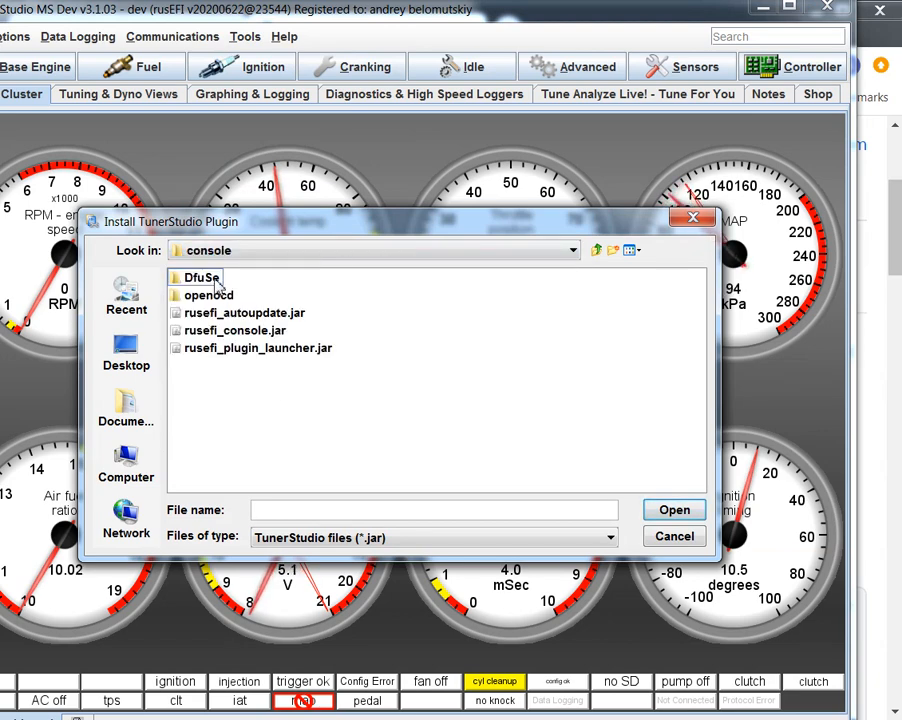
pyautogui.click(203, 352)
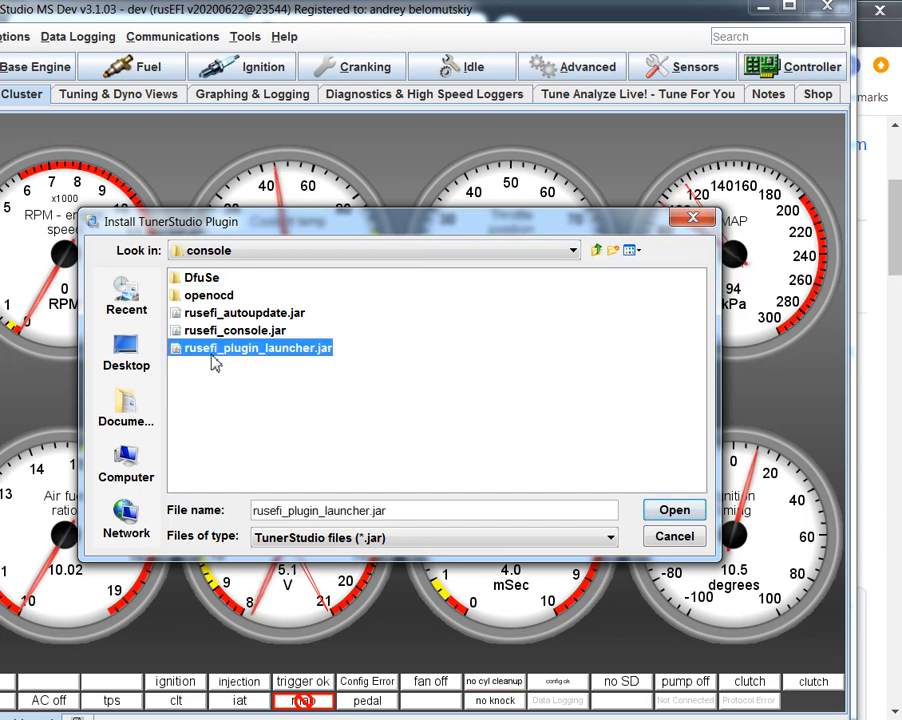
pyautogui.click(703, 512)
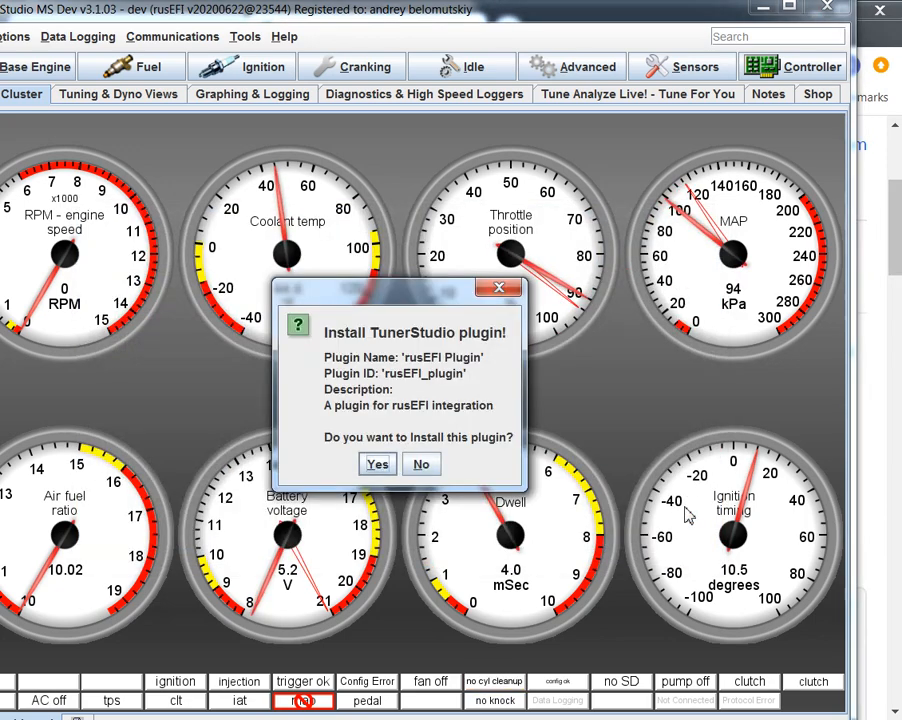
pyautogui.click(376, 465)
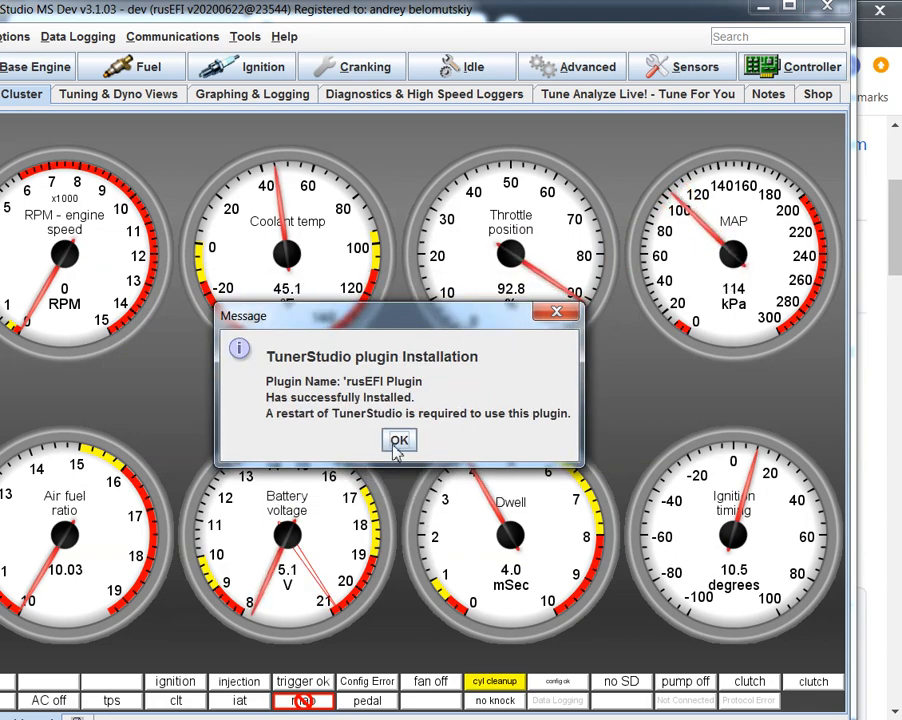
pyautogui.click(399, 443)
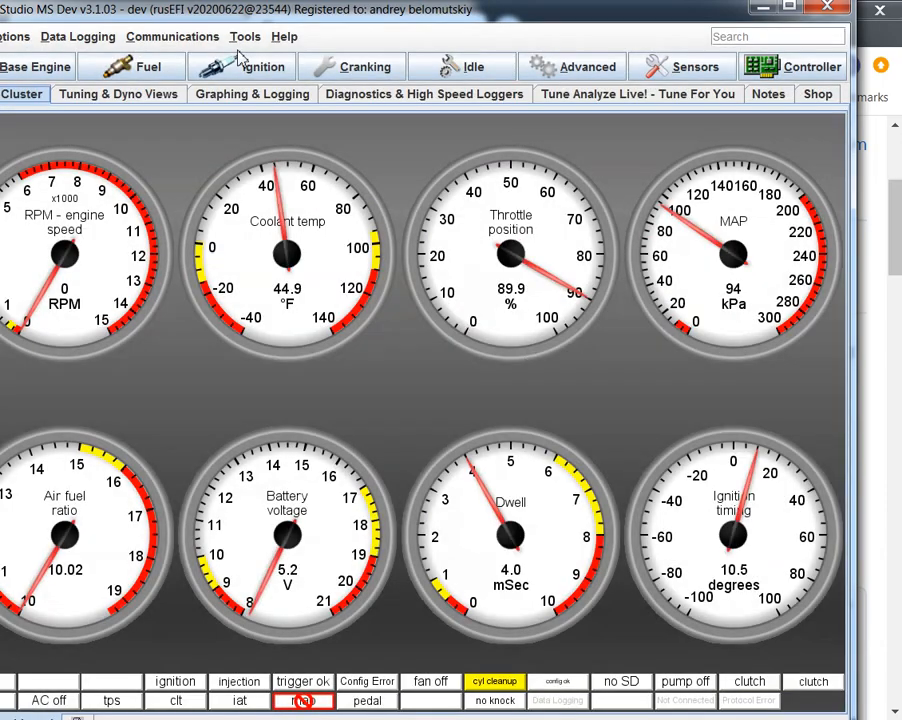
# - Open the installed rusEFI Plugin, update it, and enlarge its window
pyautogui.click(245, 36)
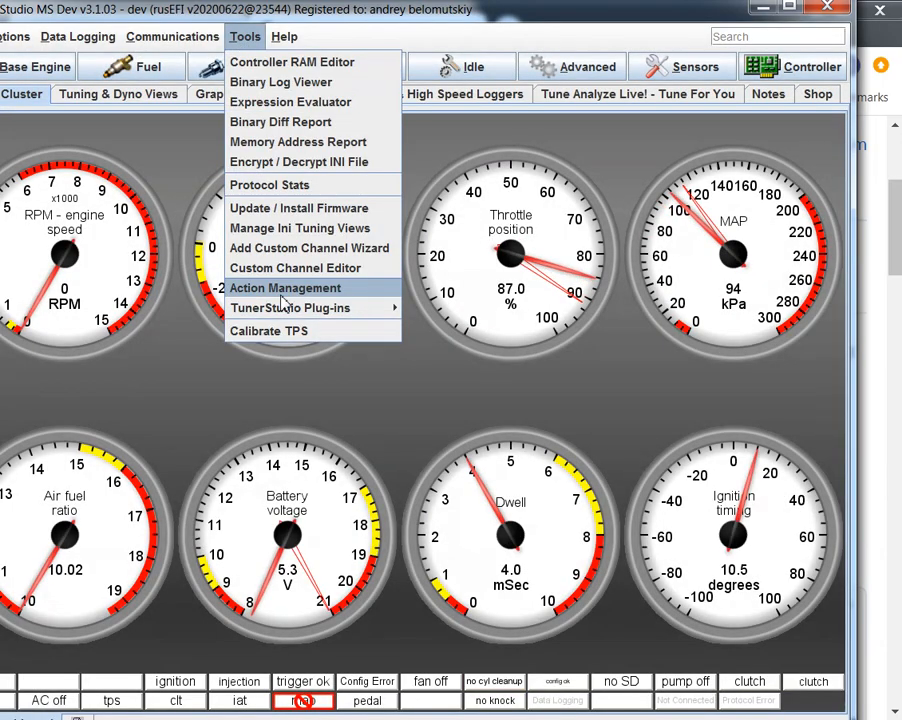
pyautogui.moveTo(290, 310)
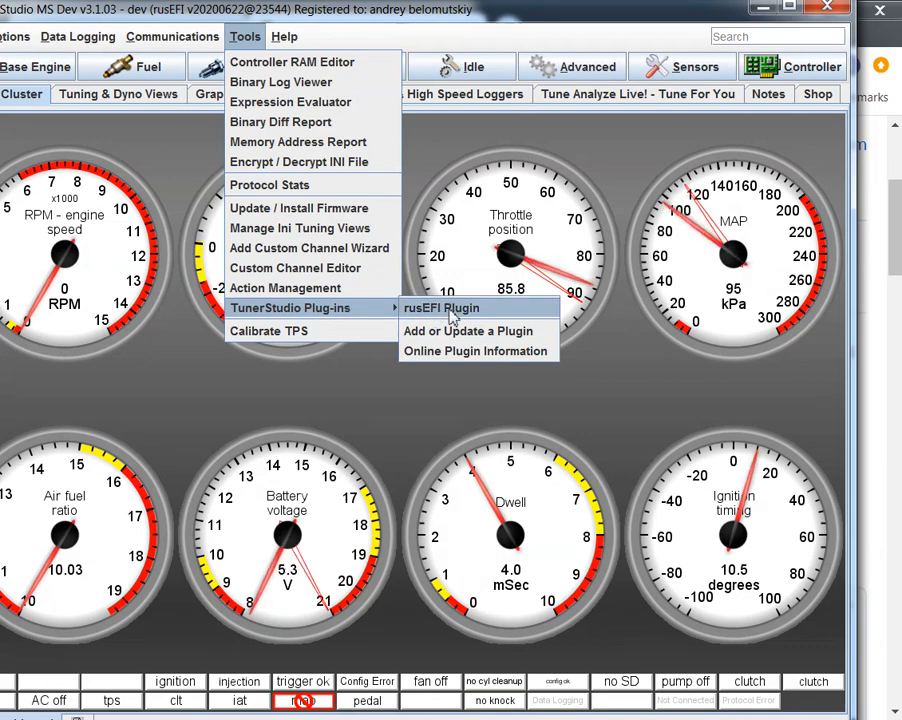
pyautogui.click(452, 312)
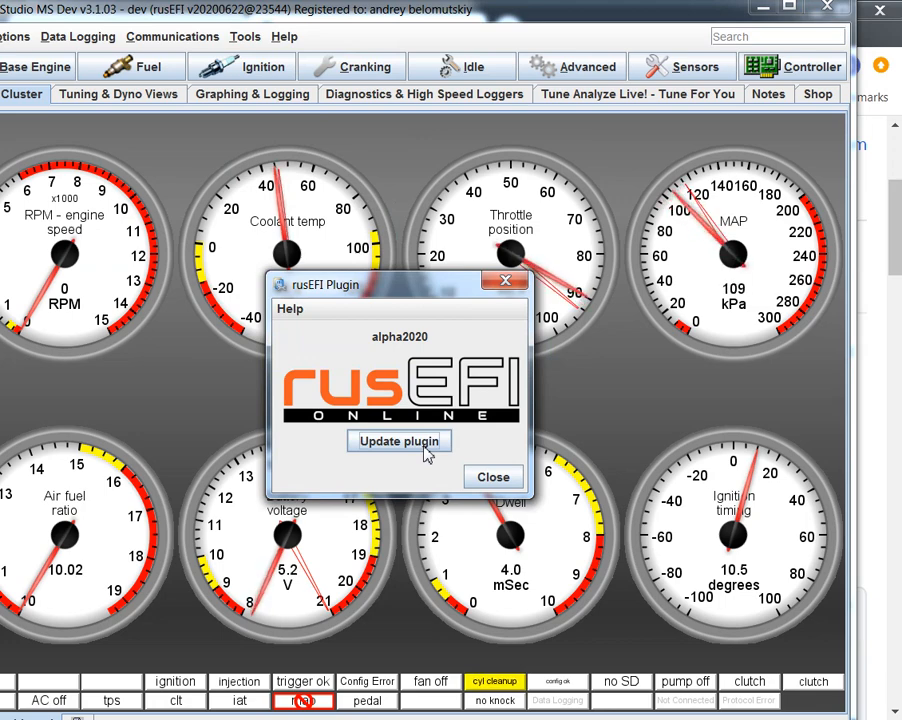
pyautogui.click(424, 450)
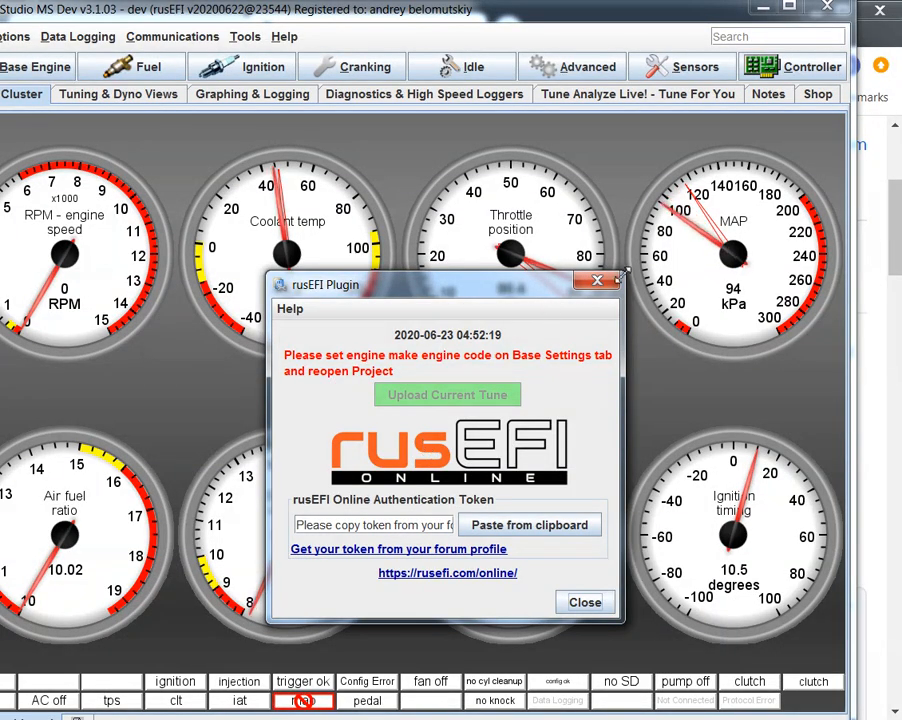
pyautogui.moveTo(623, 273); pyautogui.dragTo(668, 183)
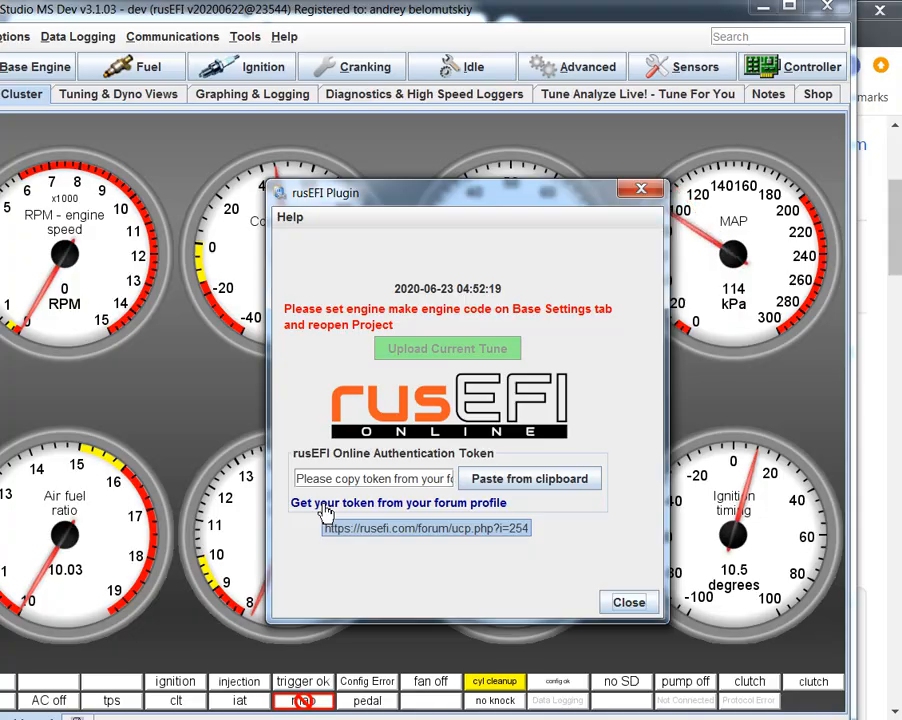
# - Open the forum profile's token page from the plugin and copy the existing rusEFI Online access token
pyautogui.click(326, 508)
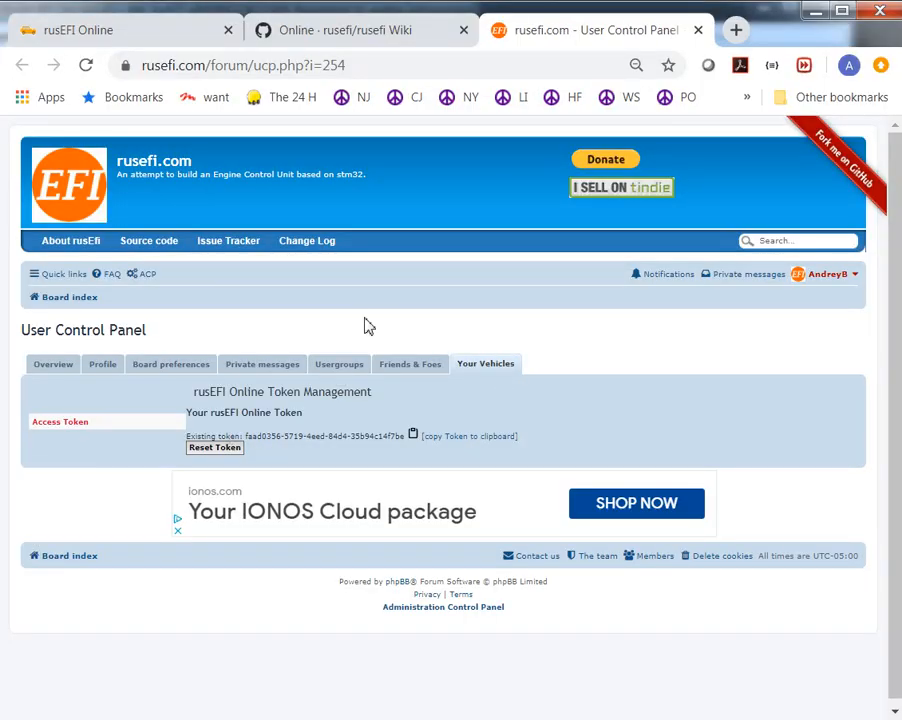
pyautogui.click(380, 65)
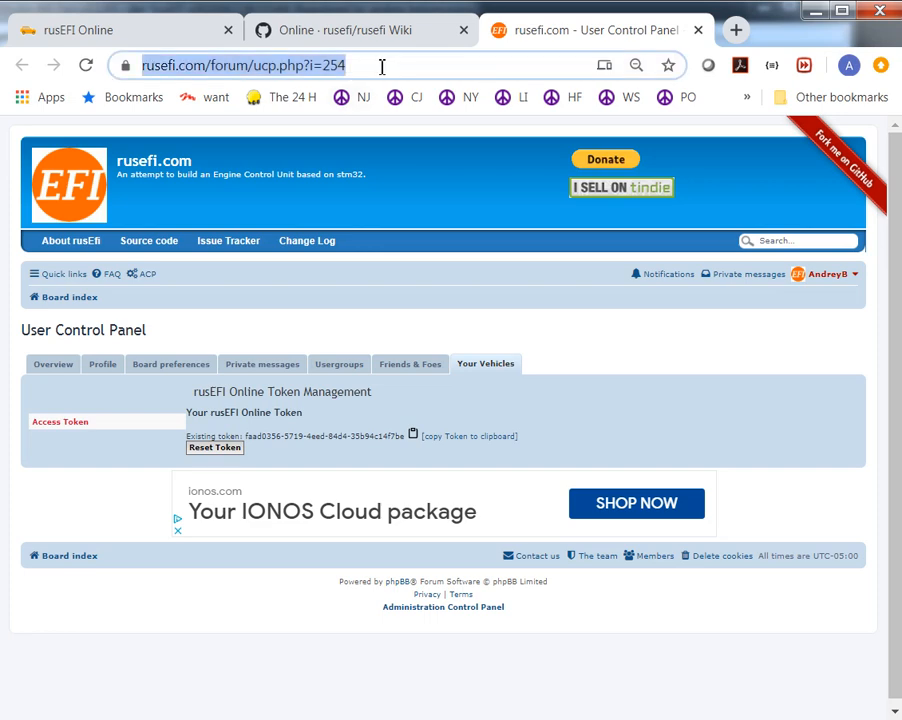
pyautogui.click(258, 435)
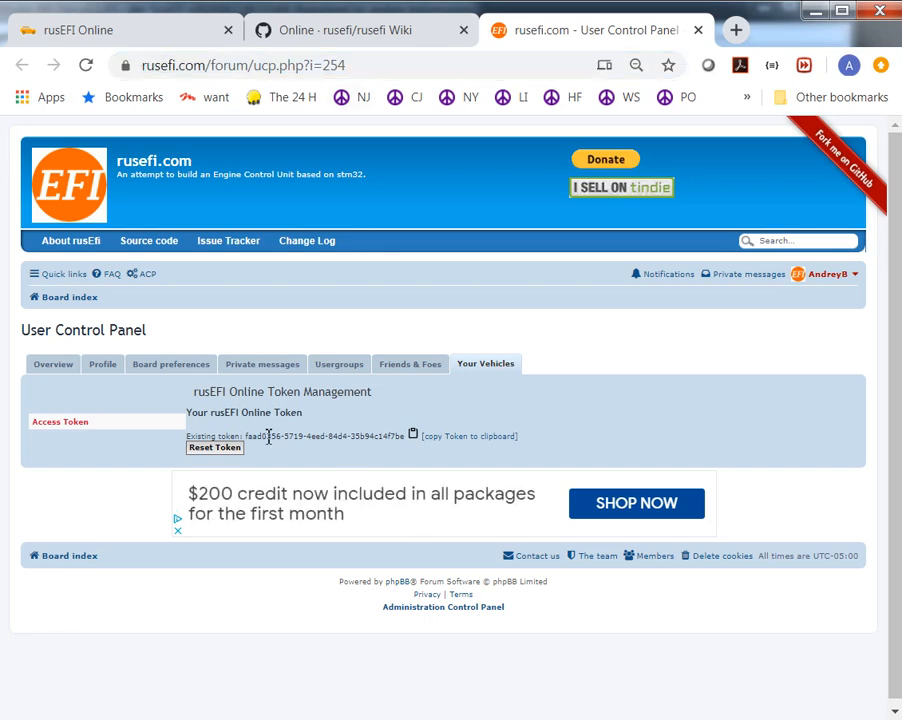
pyautogui.moveTo(246, 436); pyautogui.dragTo(405, 432)
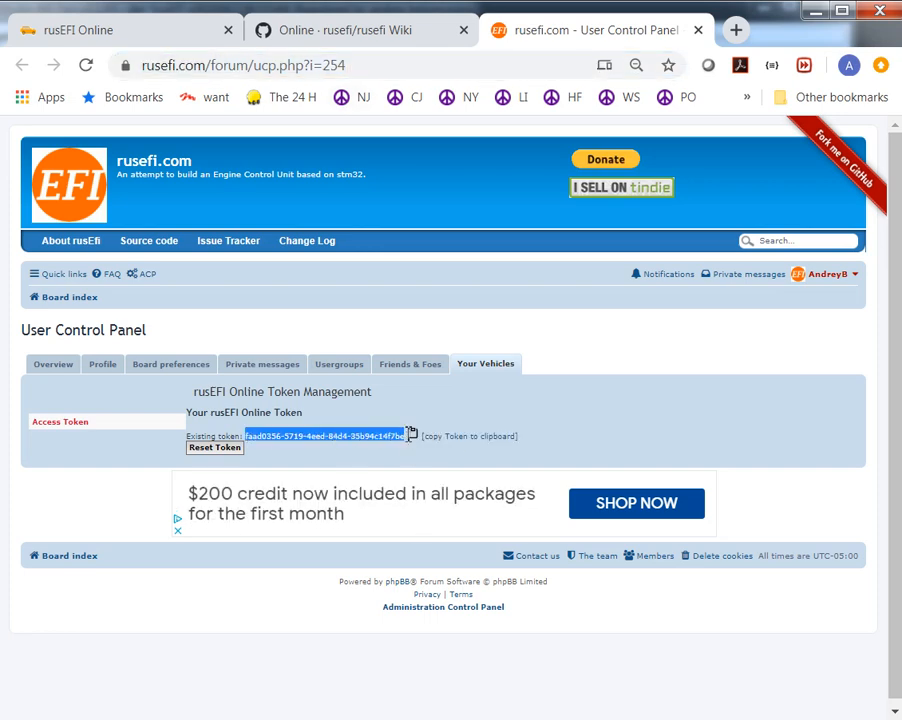
pyautogui.click(480, 441)
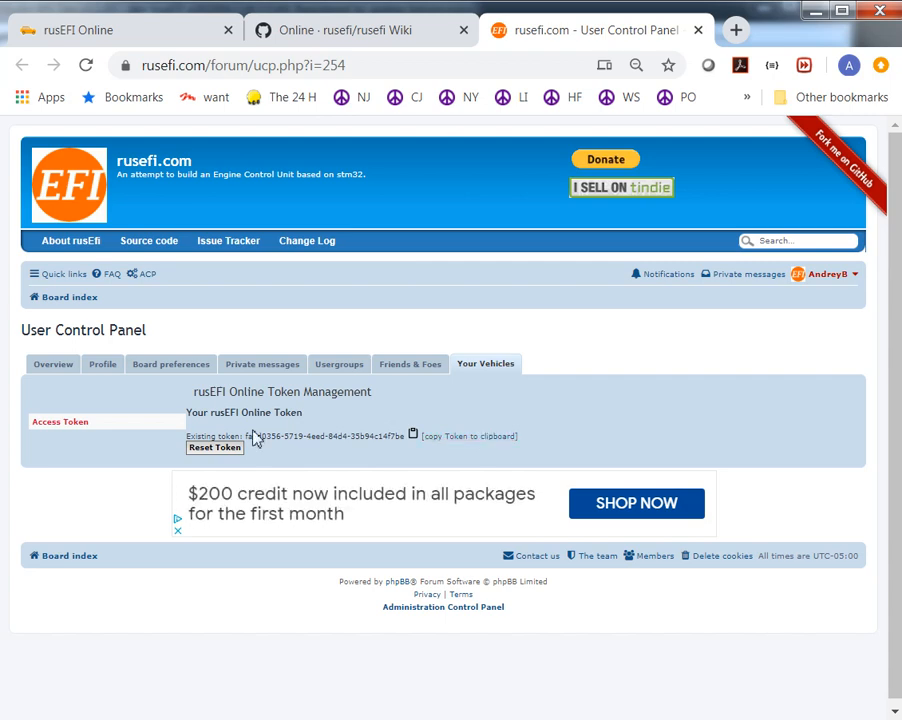
pyautogui.moveTo(246, 437); pyautogui.dragTo(412, 440)
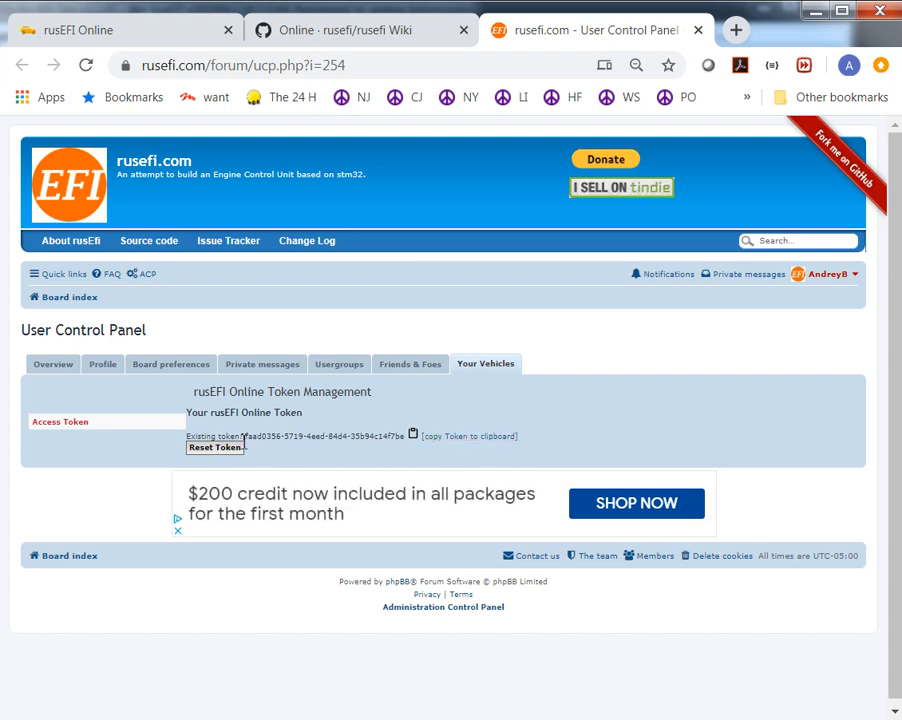
pyautogui.rightClick(386, 430)
pyautogui.click(420, 443)
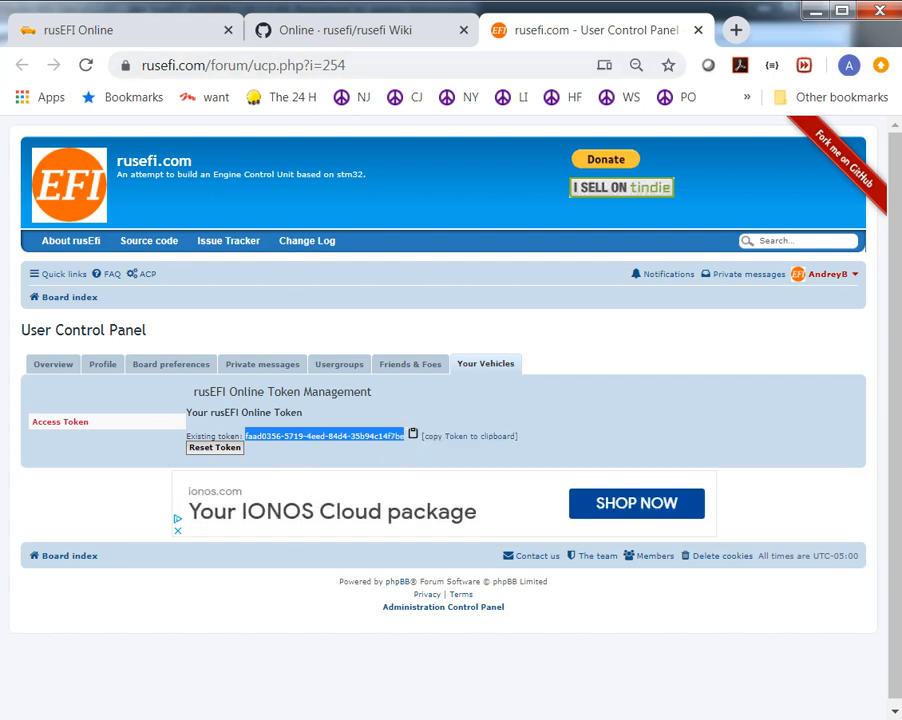
# - Return to TunerStudio, paste the copied token as the rusEFI Online Authentication Token, and close the plugin window
pyautogui.hotkey('alt', 'Tab')
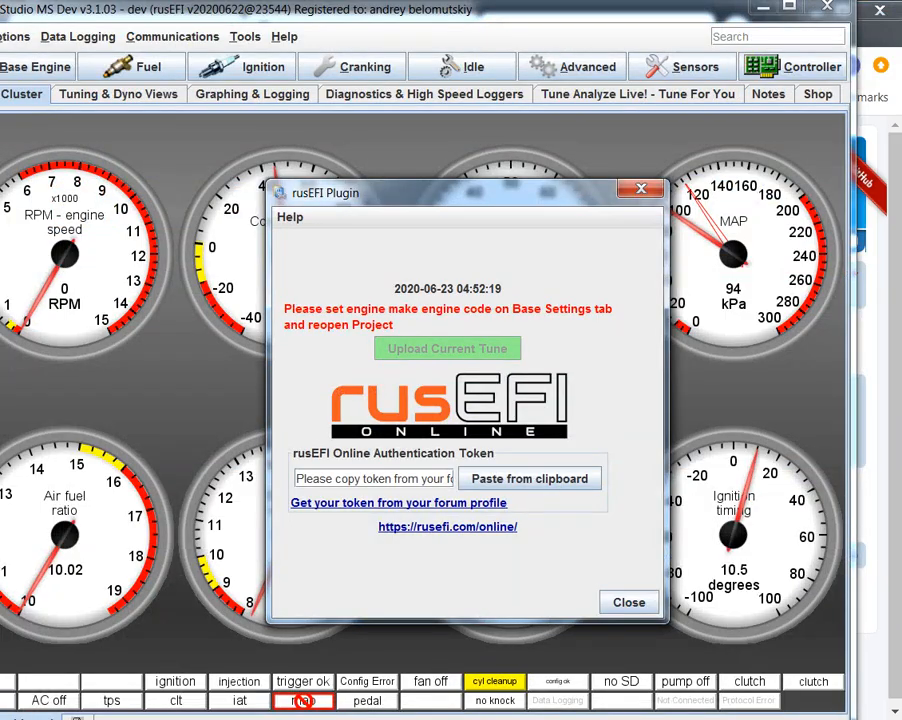
pyautogui.click(505, 480)
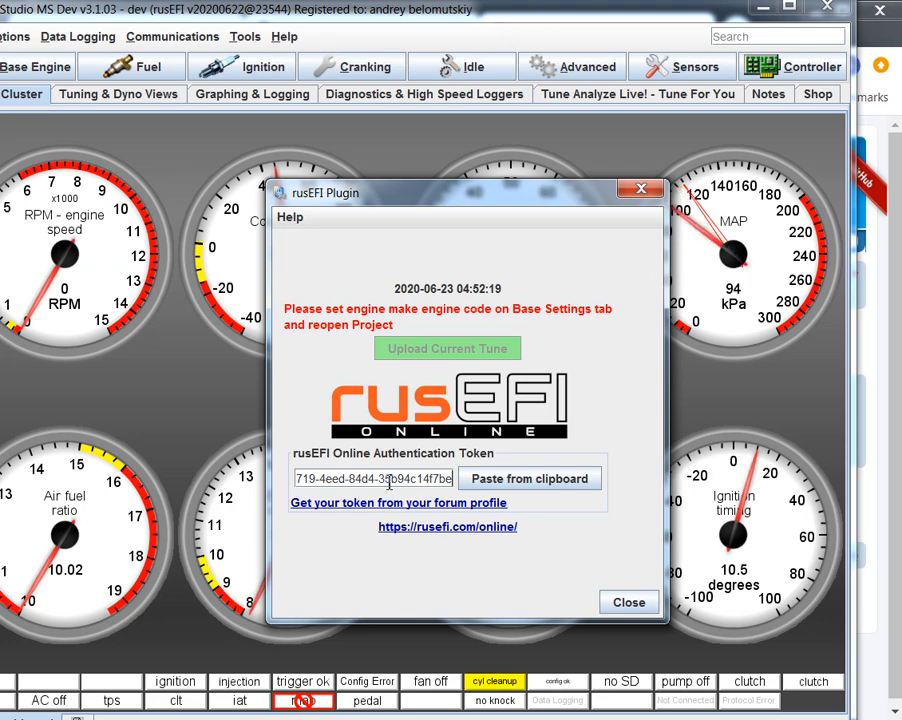
pyautogui.press('Home')
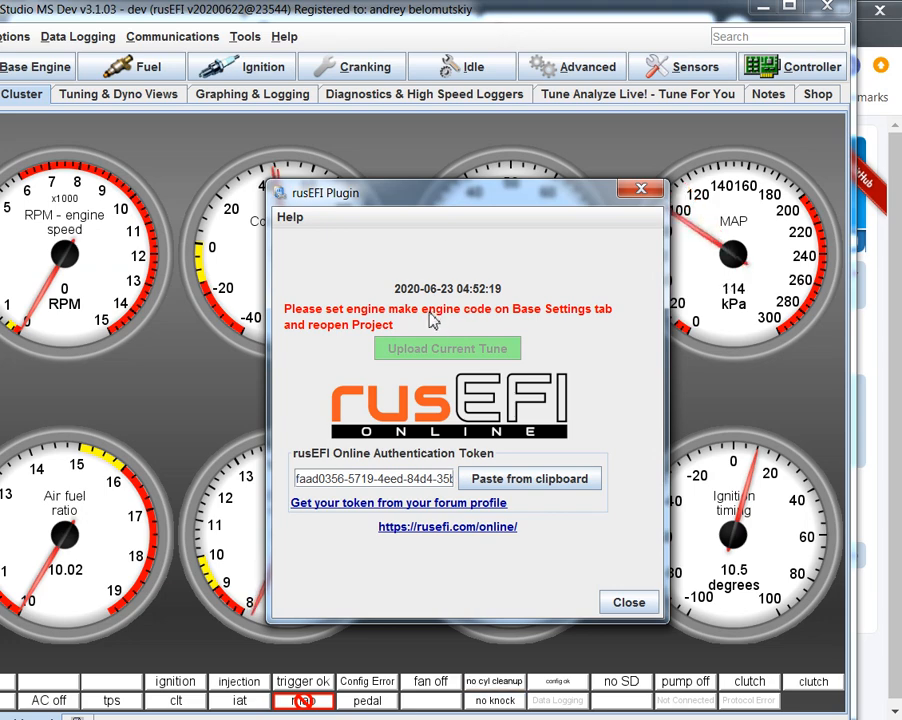
pyautogui.click(640, 190)
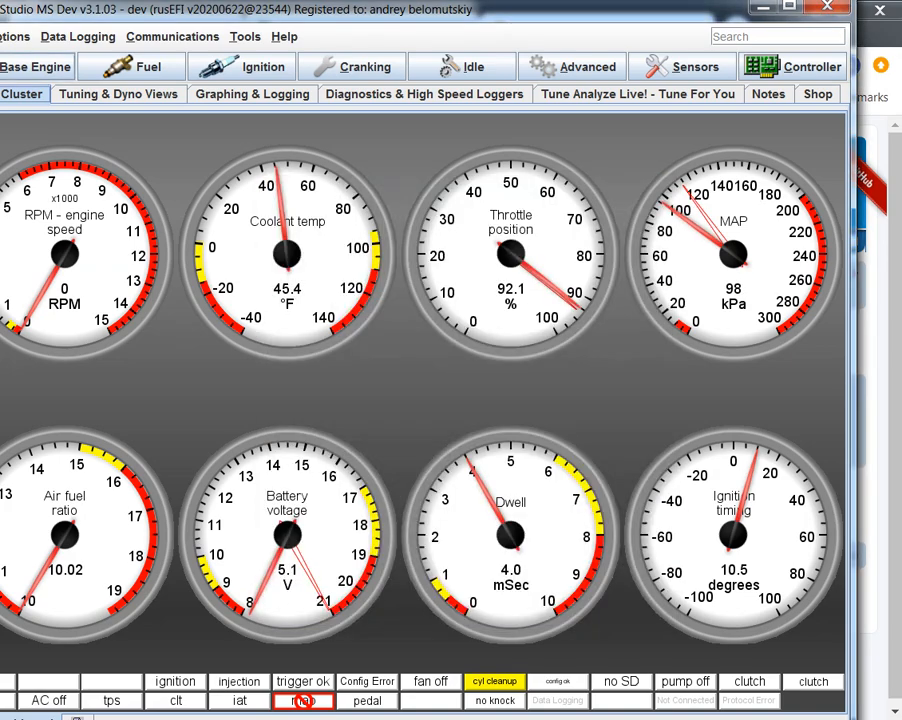
# - In the Base Engine Settings, enter engine make mazda, manufacturer engine code BP and vehicle name my lovely mx5, and close the dialog
pyautogui.click(36, 66)
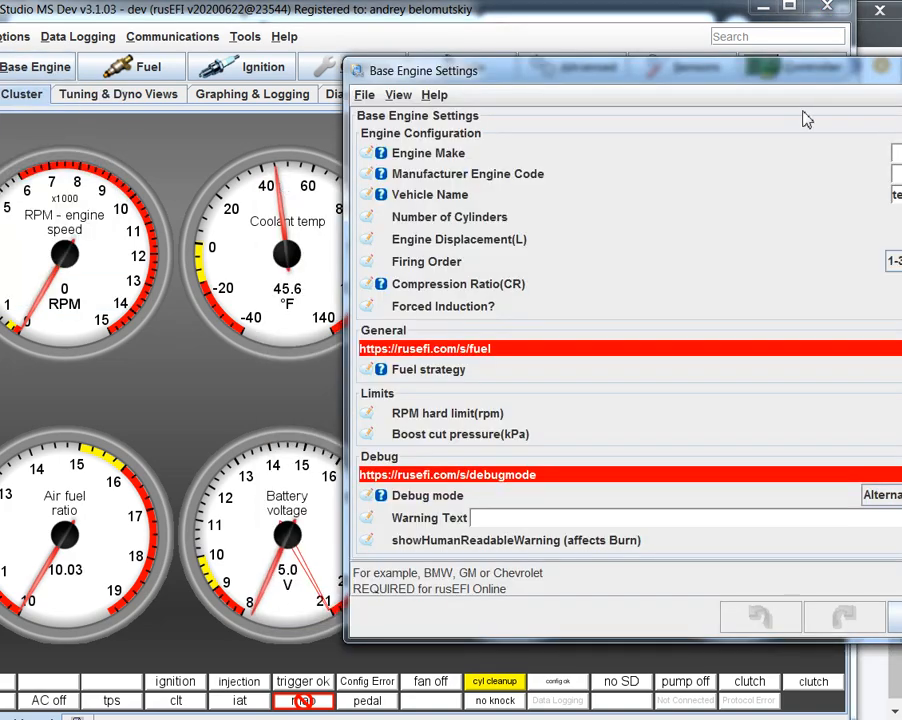
pyautogui.moveTo(789, 76); pyautogui.dragTo(532, 146)
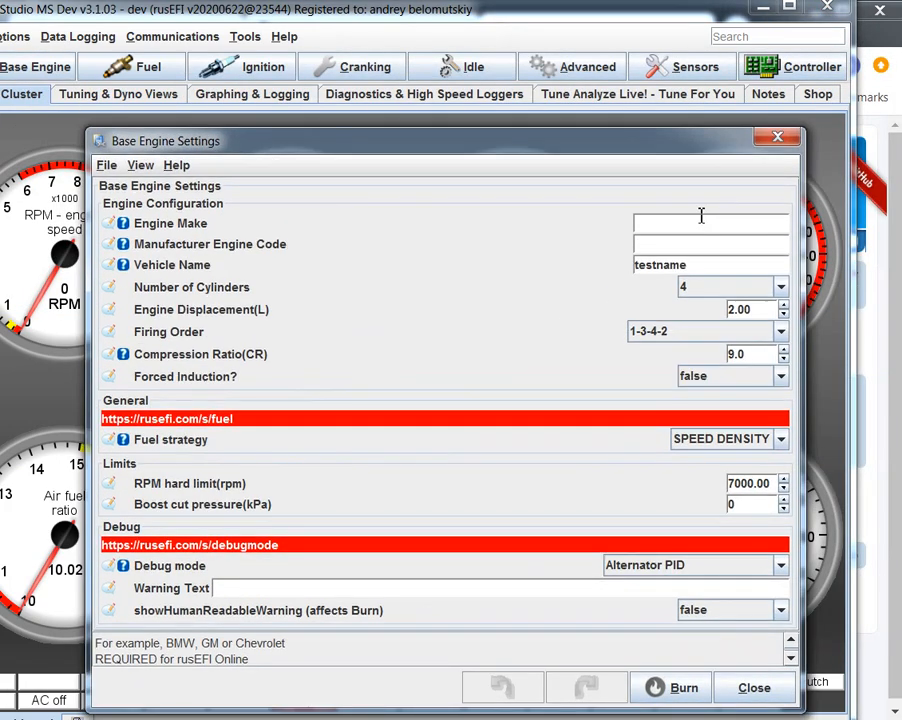
pyautogui.write('mazda')
pyautogui.click(710, 240)
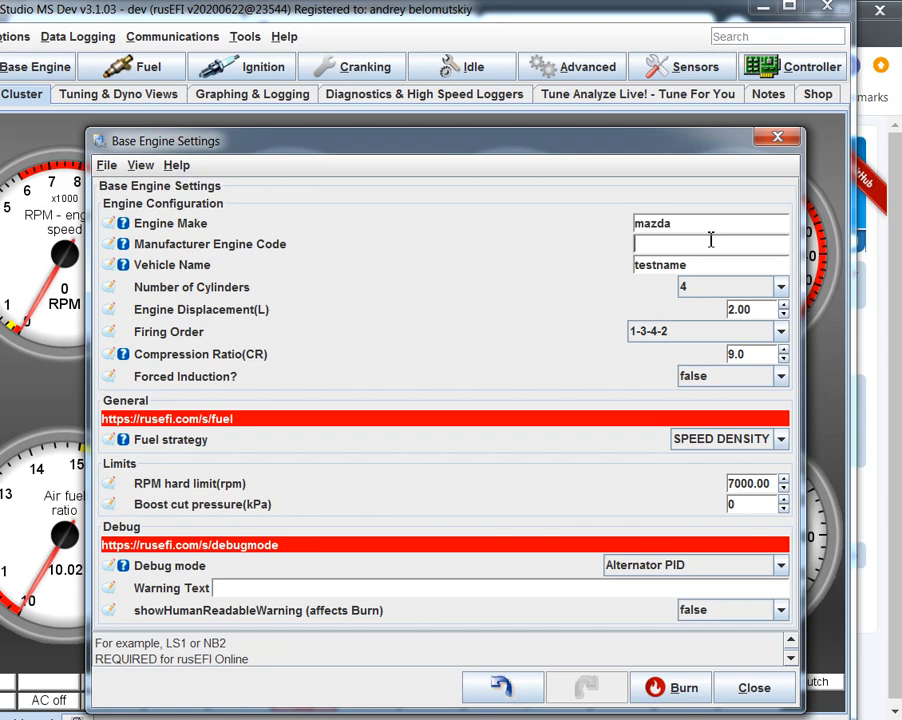
pyautogui.write('BP')
pyautogui.doubleClick(687, 265)
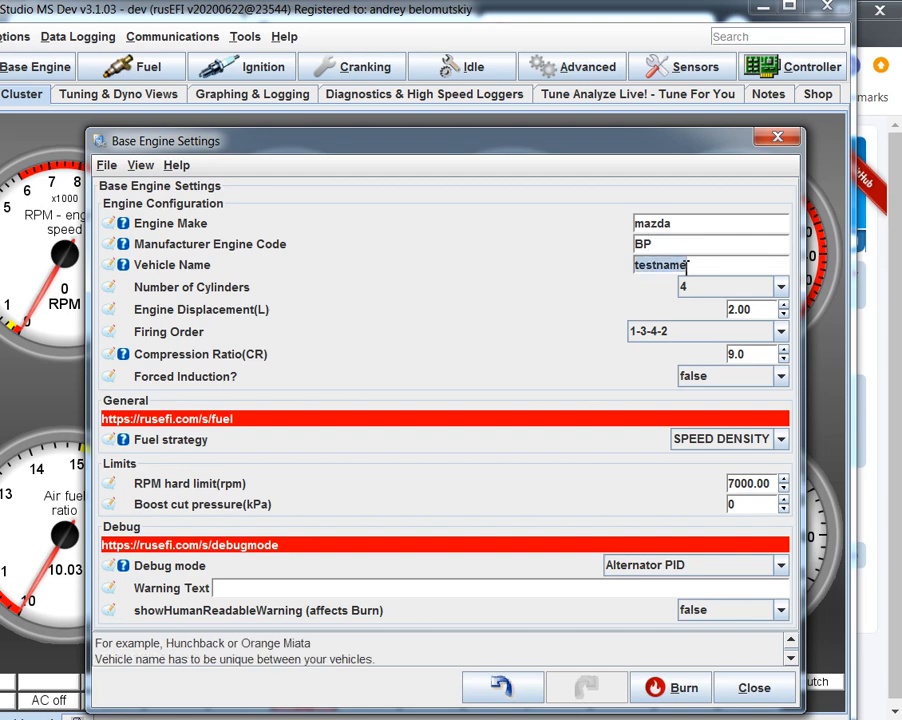
pyautogui.write('my love')
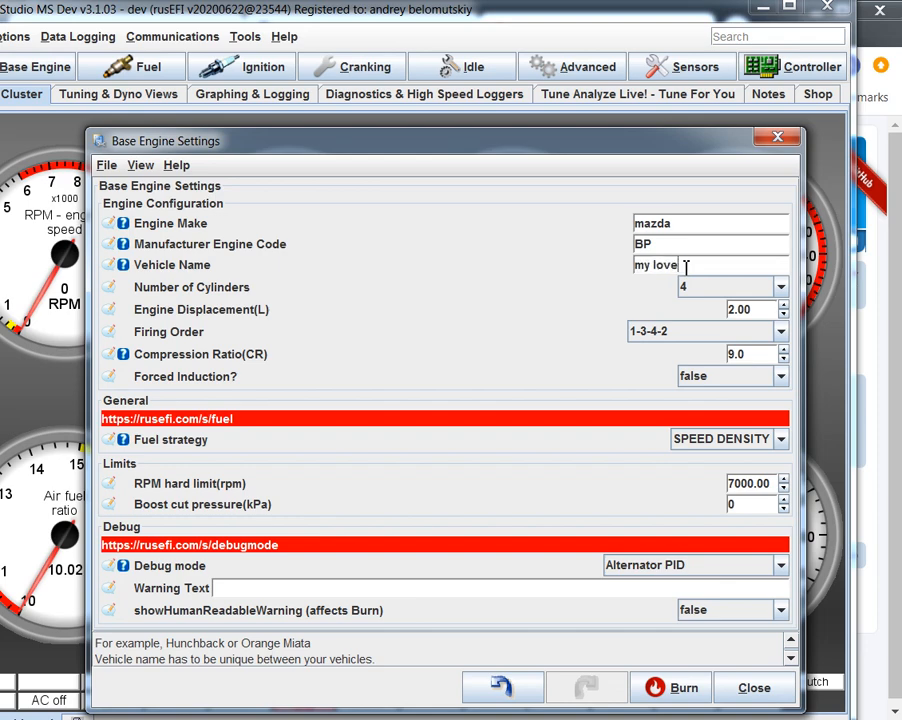
pyautogui.write('ly mx5')
pyautogui.click(796, 145)
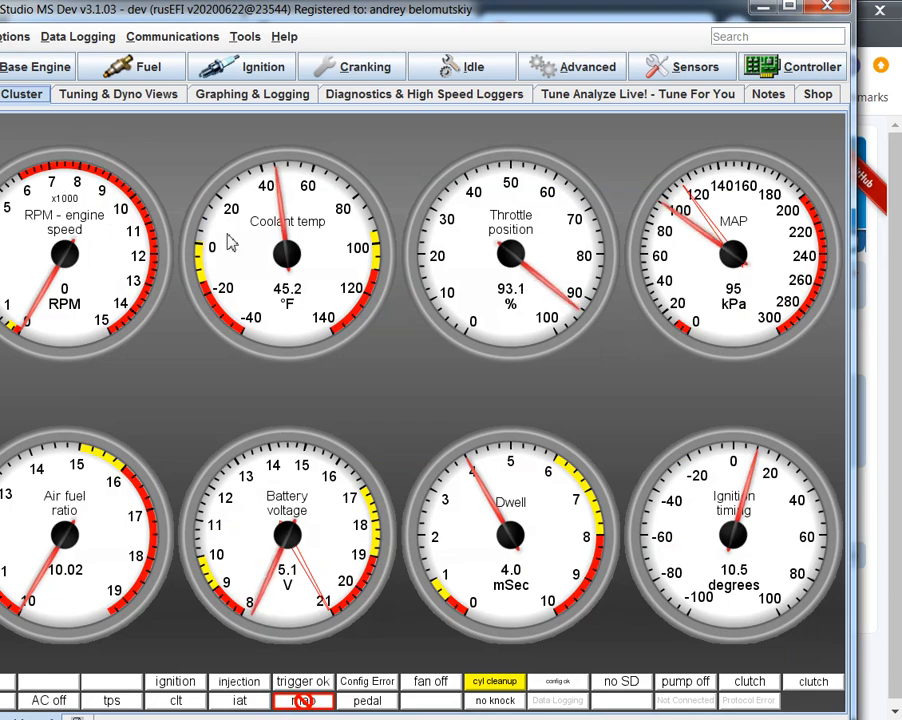
# - Close and reopen the dev project, and check the engine identification fields in its Base Engine Settings
pyautogui.hotkey('ctrl', 'w')
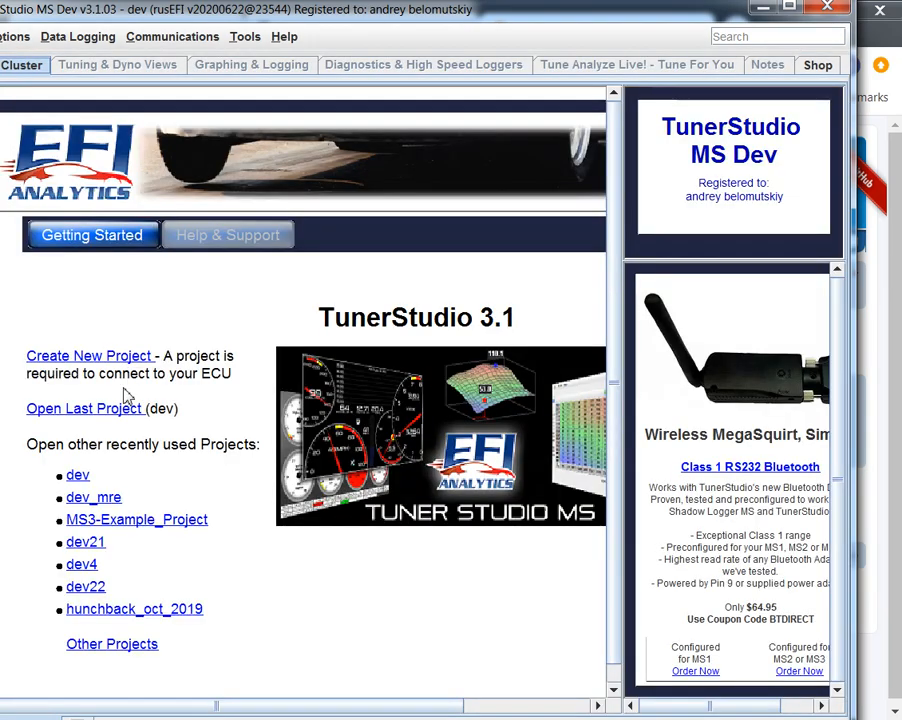
pyautogui.click(79, 477)
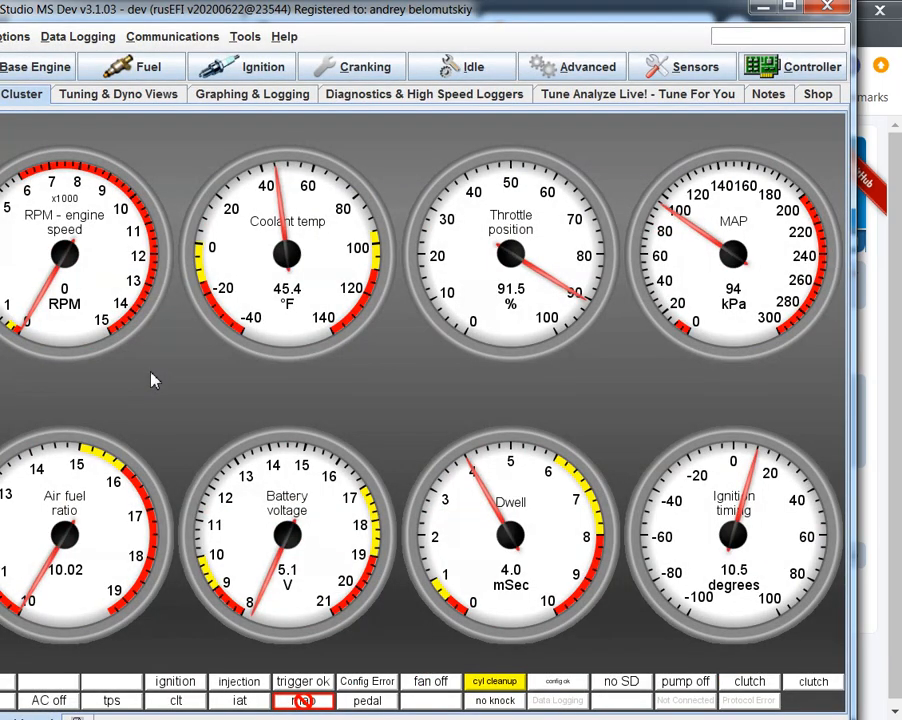
pyautogui.click(30, 68)
pyautogui.click(50, 91)
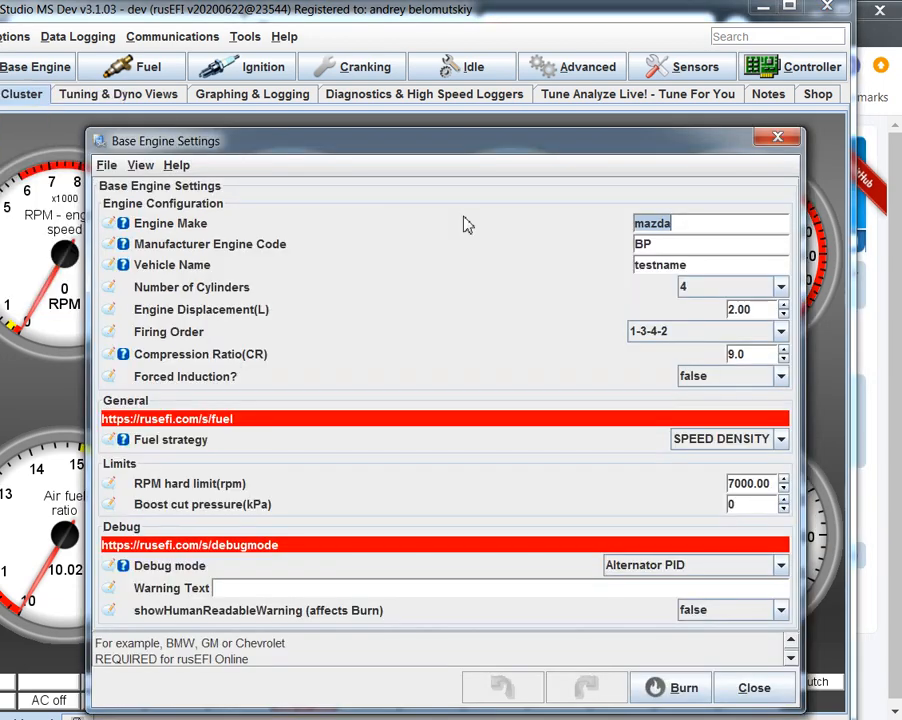
pyautogui.click(776, 138)
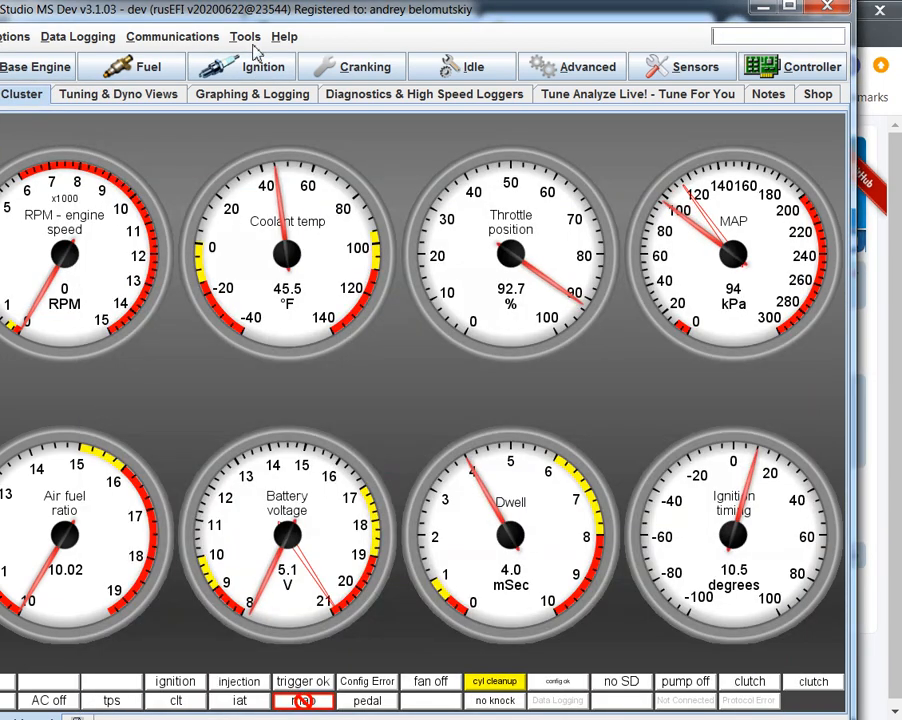
# - Run the rusEFI Plugin, upload the current tune, and widen the plugin window to read the full upload response
pyautogui.click(245, 37)
pyautogui.moveTo(395, 308)
pyautogui.click(459, 308)
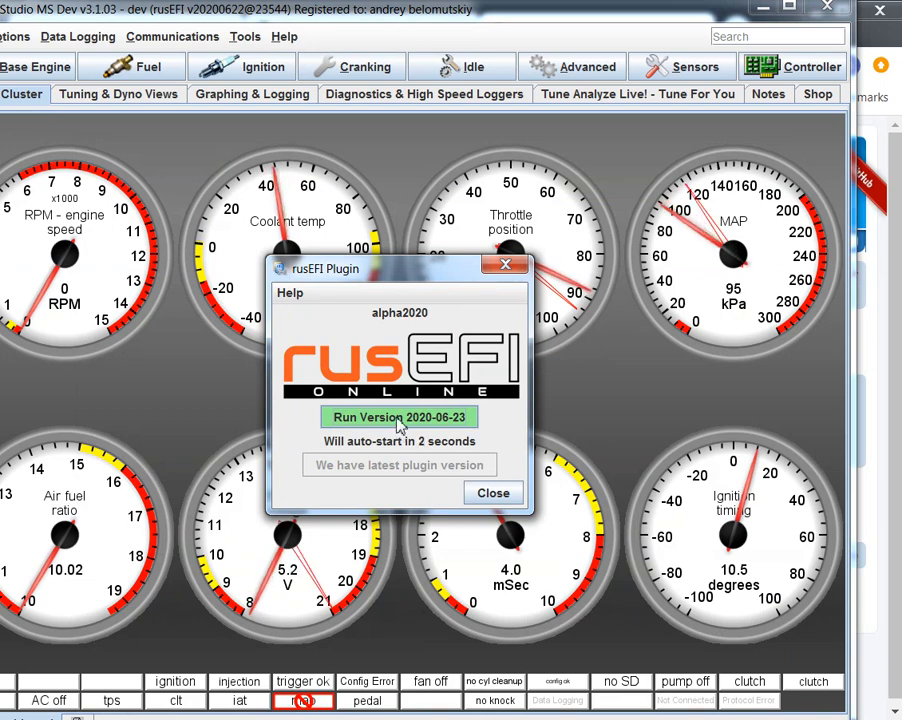
pyautogui.click(399, 418)
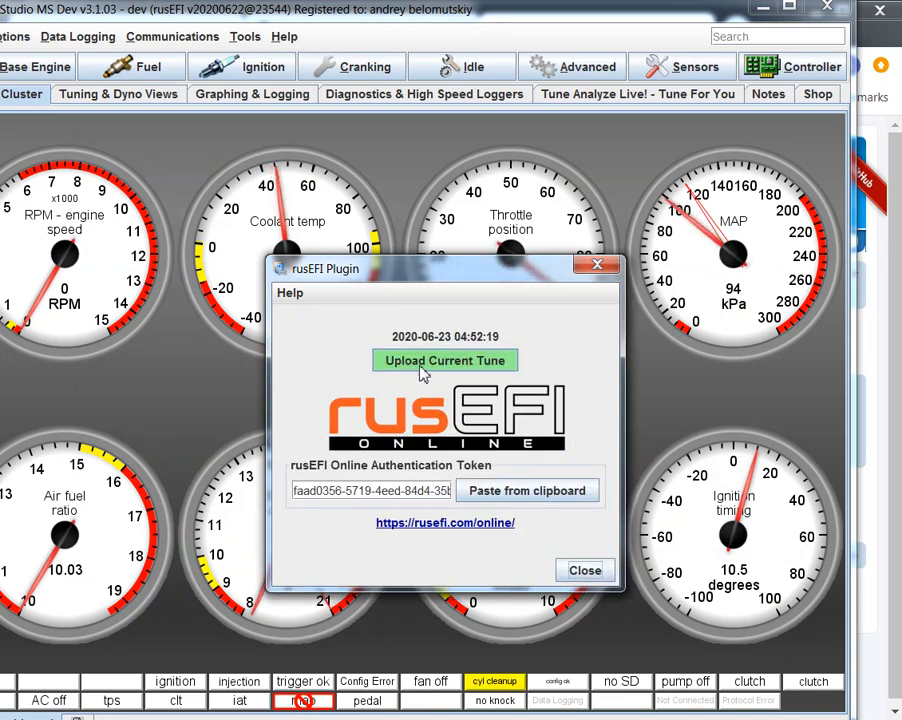
pyautogui.click(423, 372)
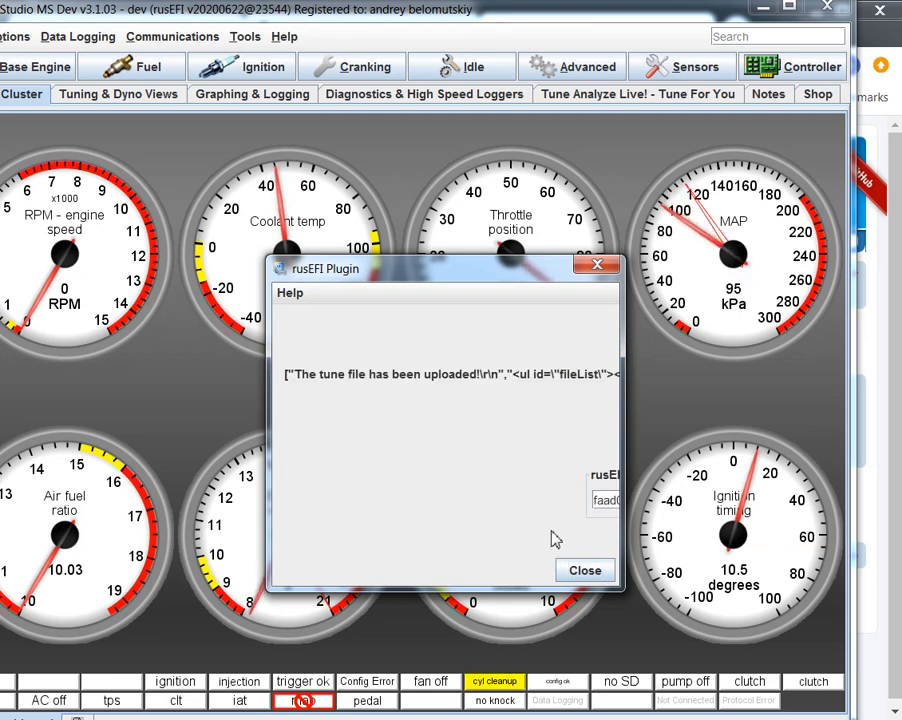
pyautogui.moveTo(623, 477); pyautogui.dragTo(901, 477)
pyautogui.moveTo(668, 274); pyautogui.dragTo(465, 256)
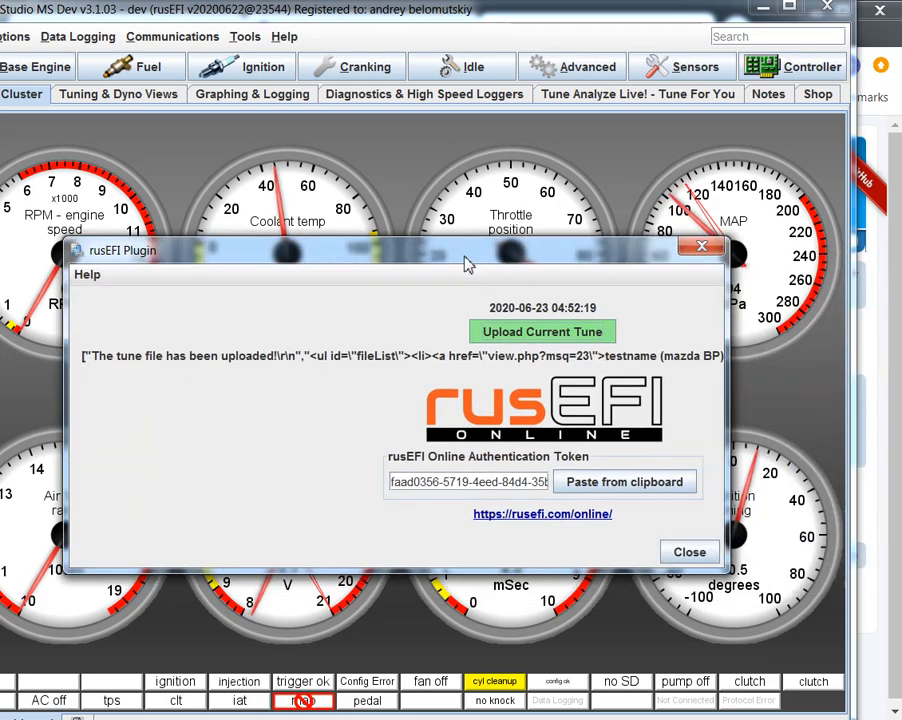
pyautogui.moveTo(63, 394); pyautogui.dragTo(0, 394)
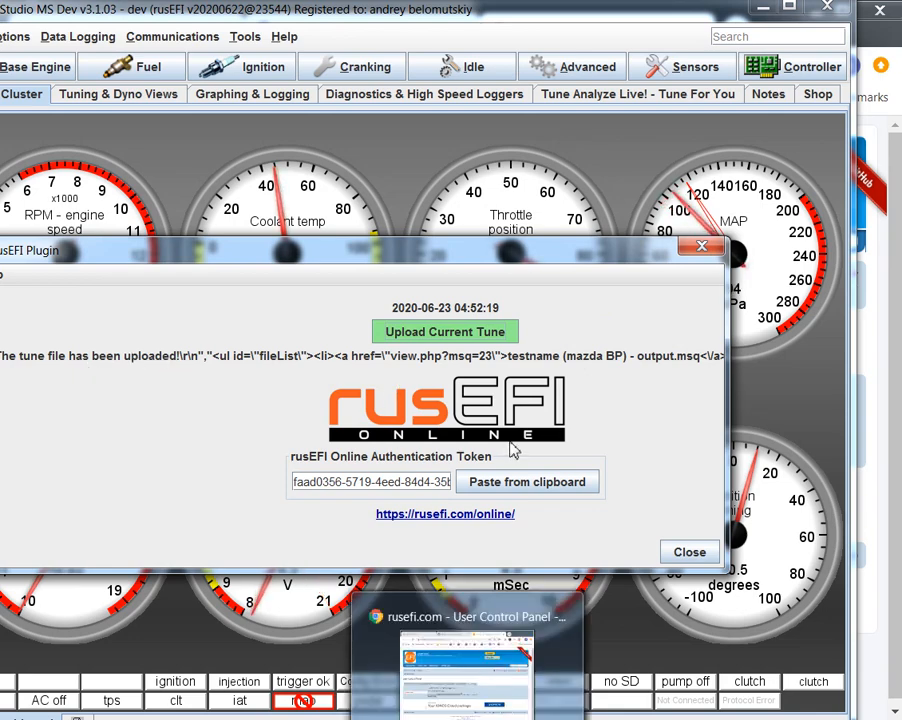
# - Open the rusEFI Online site from the plugin, examine all columns of the tune list, and return to TunerStudio
pyautogui.click(481, 519)
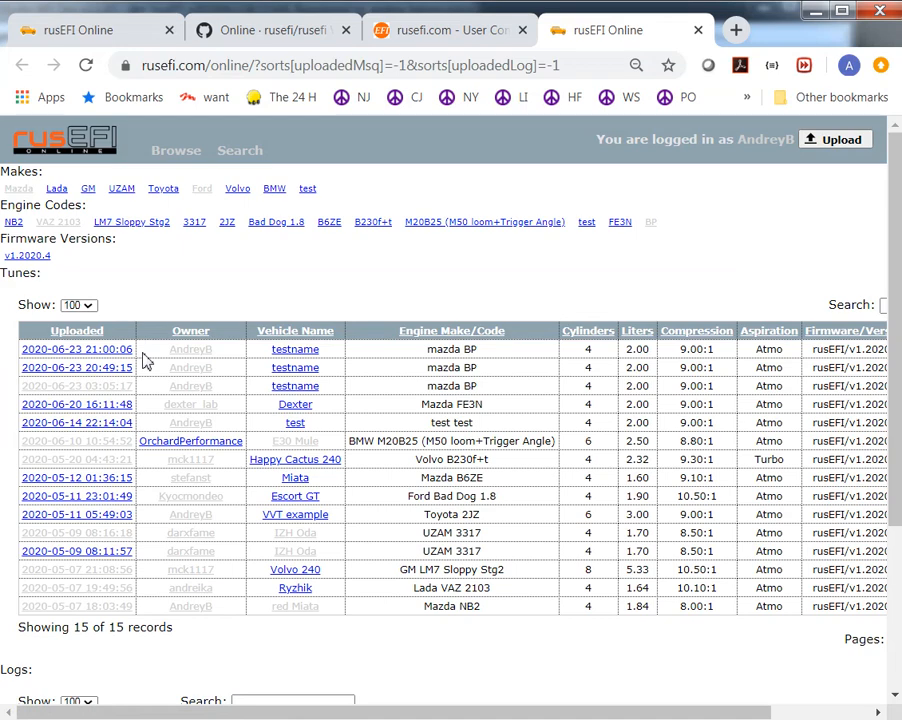
pyautogui.moveTo(439, 713); pyautogui.dragTo(556, 714)
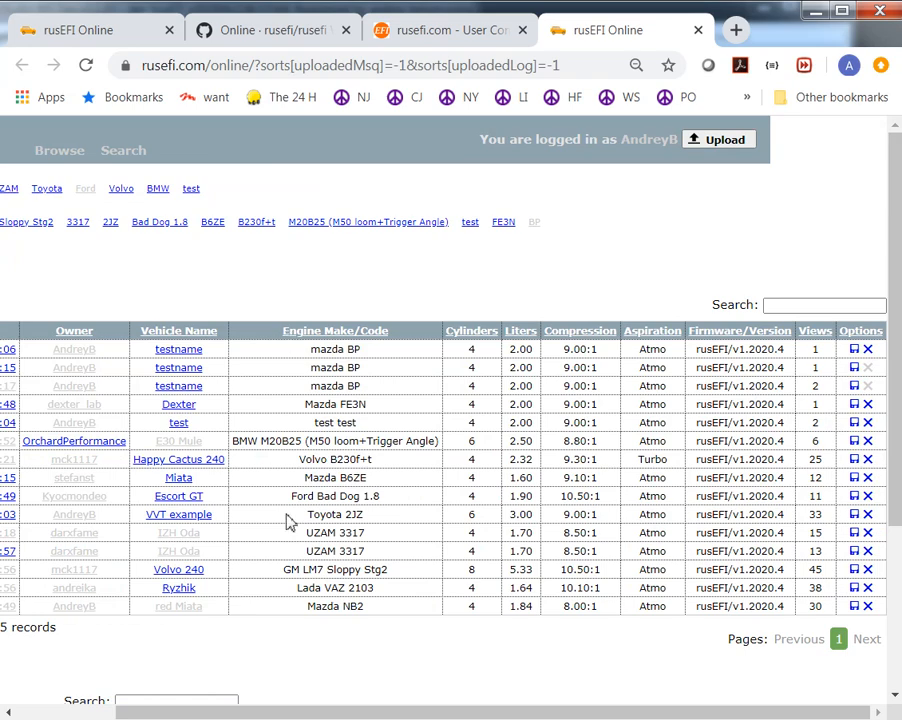
pyautogui.moveTo(233, 716); pyautogui.dragTo(117, 716)
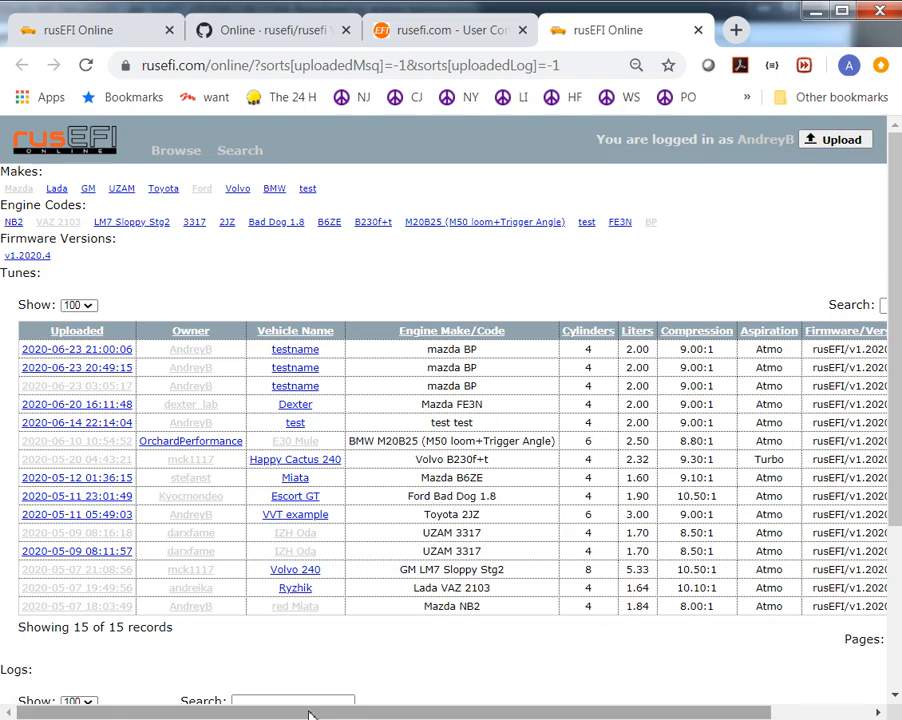
pyautogui.hotkey('alt', 'Tab')
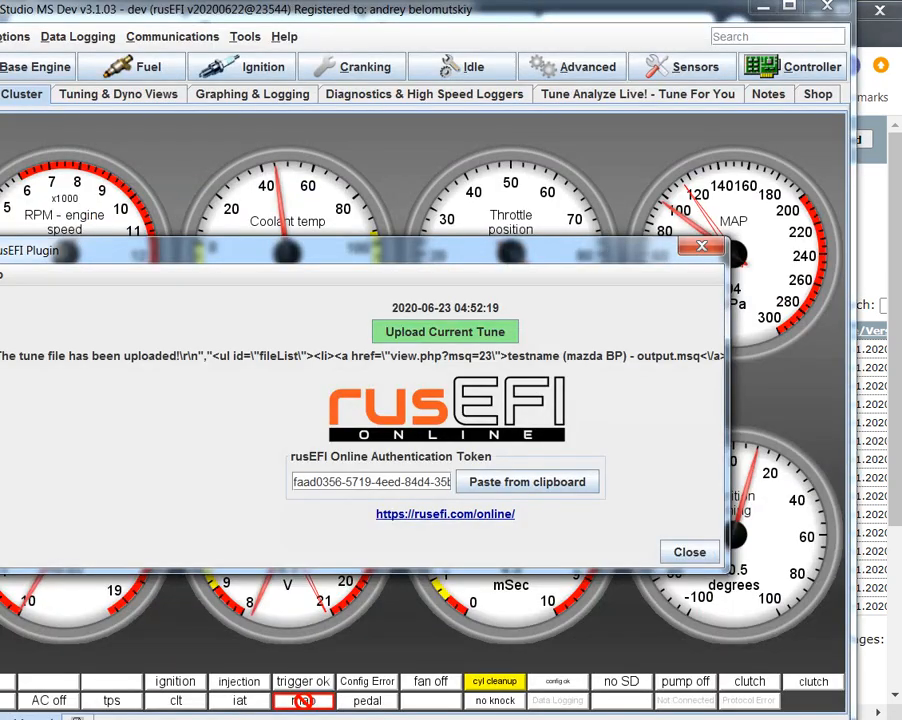
# - Close the plugin and, in the Base Engine Settings, set the engine displacement to 2.05 L and the compression ratio to 9.5
pyautogui.click(705, 249)
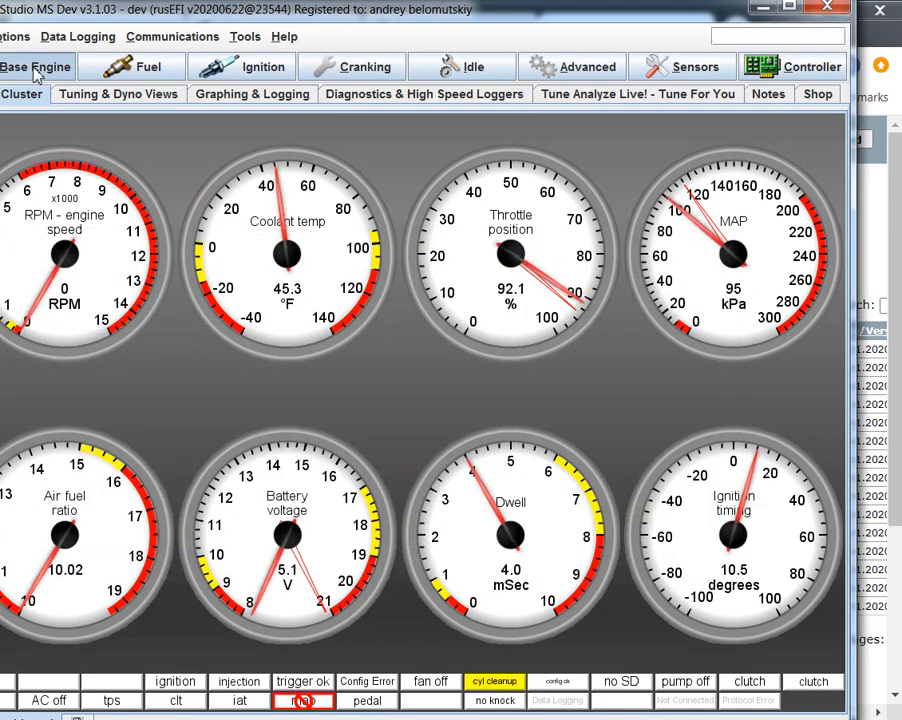
pyautogui.click(35, 66)
pyautogui.click(40, 92)
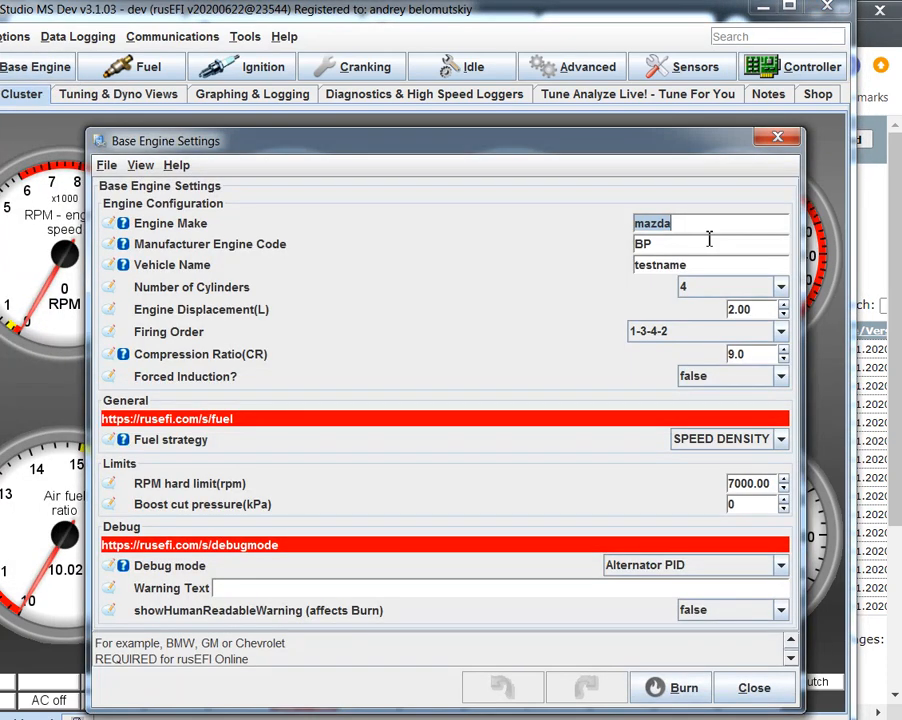
pyautogui.click(783, 305)
pyautogui.click(783, 305)
pyautogui.click(783, 305)
pyautogui.click(783, 305)
pyautogui.click(783, 305)
pyautogui.click(783, 349)
pyautogui.click(783, 349)
pyautogui.click(783, 349)
pyautogui.click(783, 349)
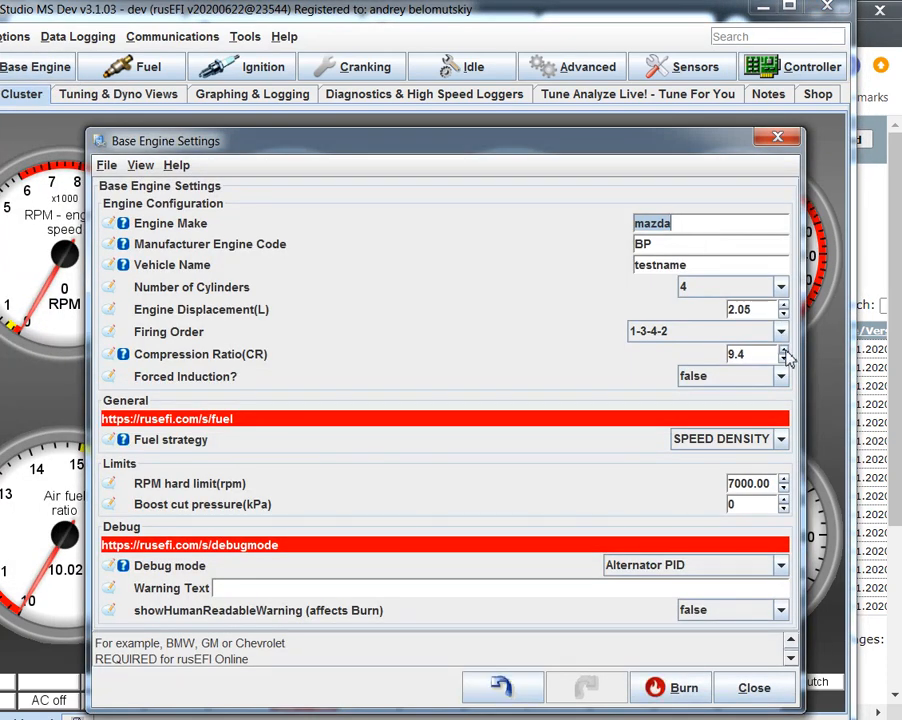
pyautogui.click(783, 349)
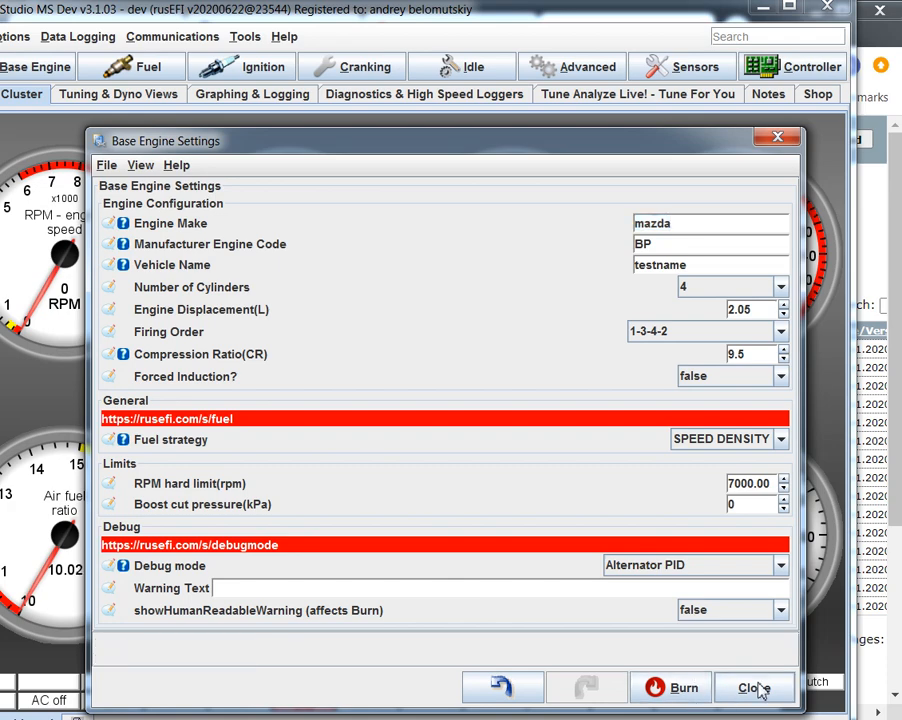
pyautogui.click(754, 688)
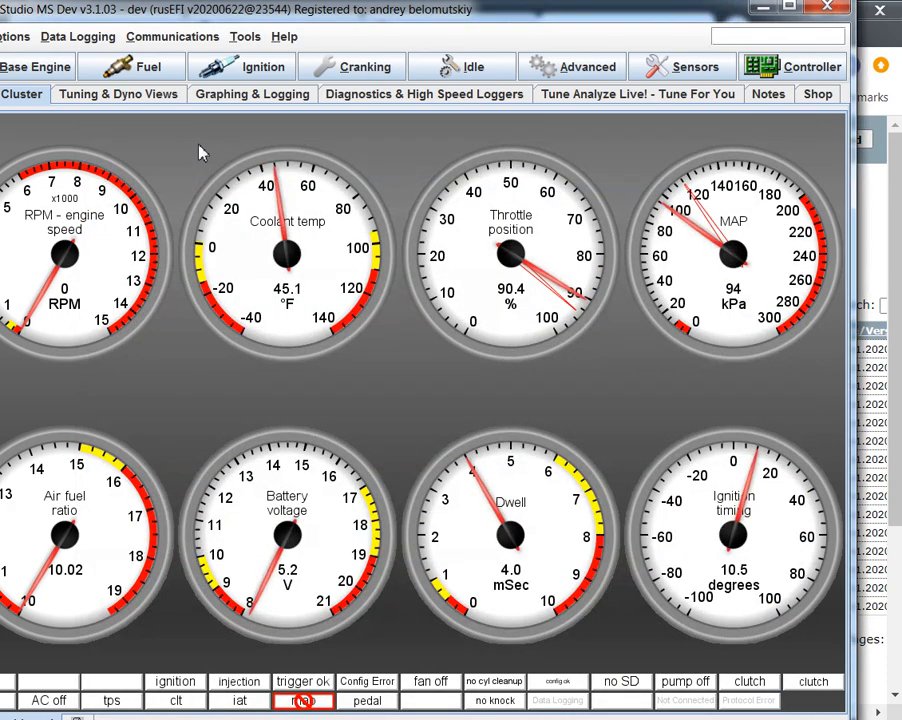
# - Run the rusEFI Plugin again, enlarge its window, and upload the current tune with the changed engine values
pyautogui.click(408, 408)
pyautogui.click(242, 36)
pyautogui.moveTo(300, 307)
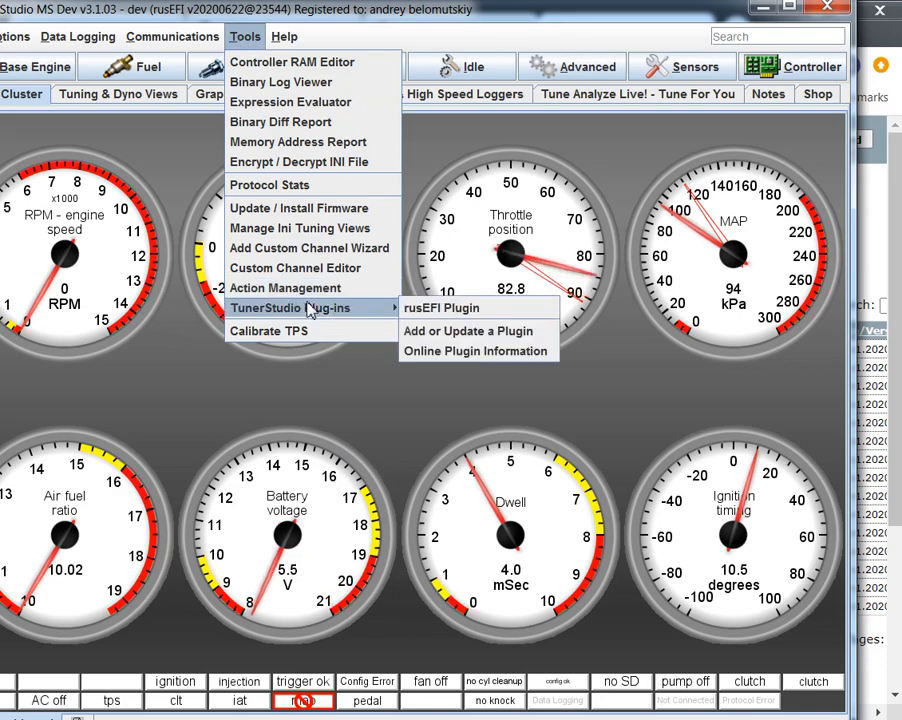
pyautogui.click(432, 307)
pyautogui.click(420, 427)
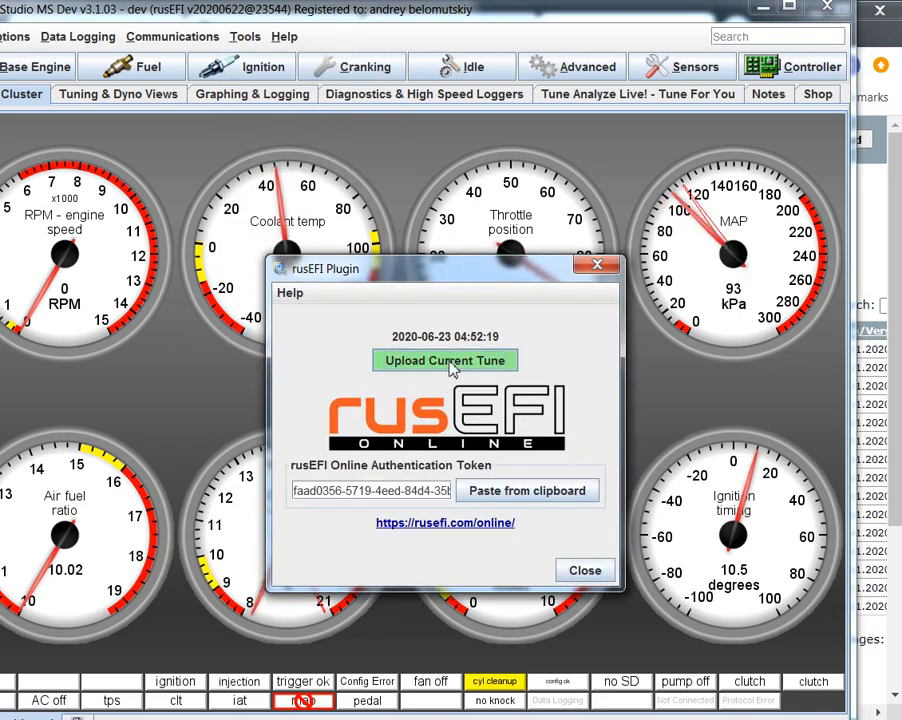
pyautogui.moveTo(626, 424); pyautogui.dragTo(806, 414)
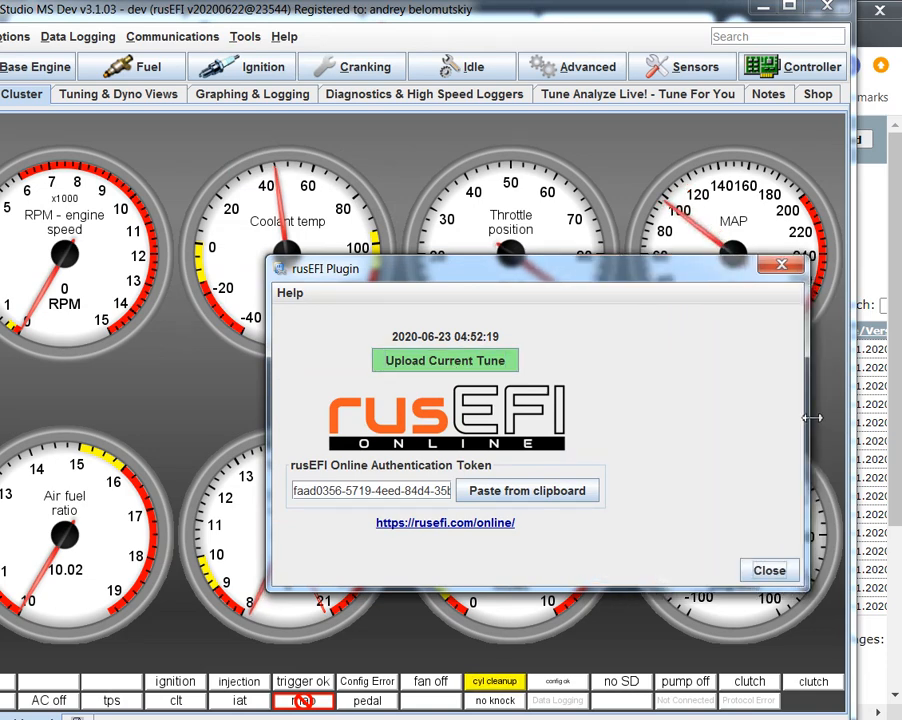
pyautogui.moveTo(616, 276); pyautogui.dragTo(392, 190)
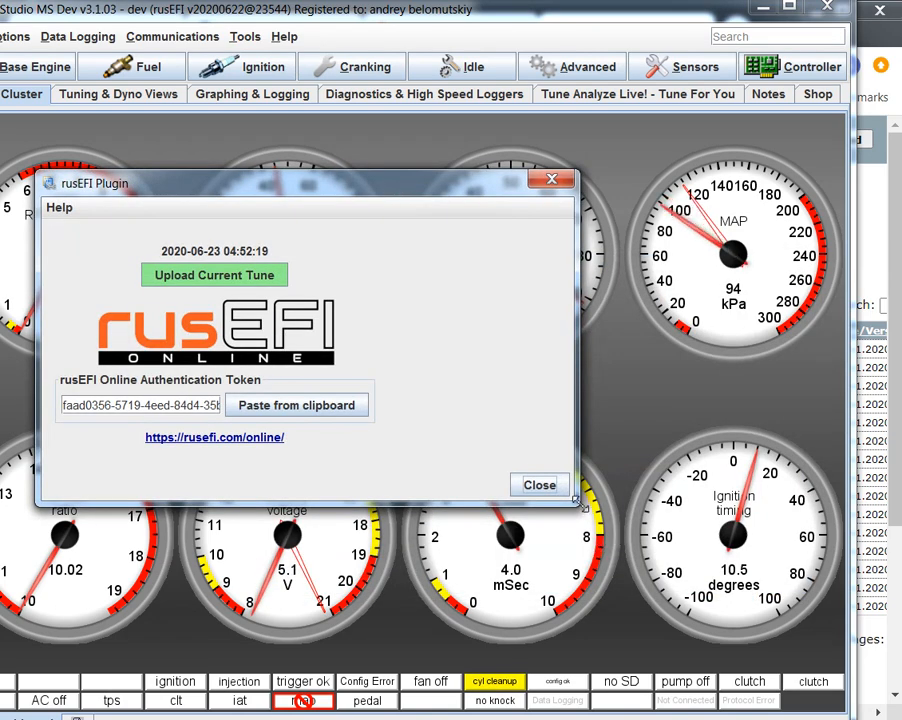
pyautogui.moveTo(578, 505); pyautogui.dragTo(722, 626)
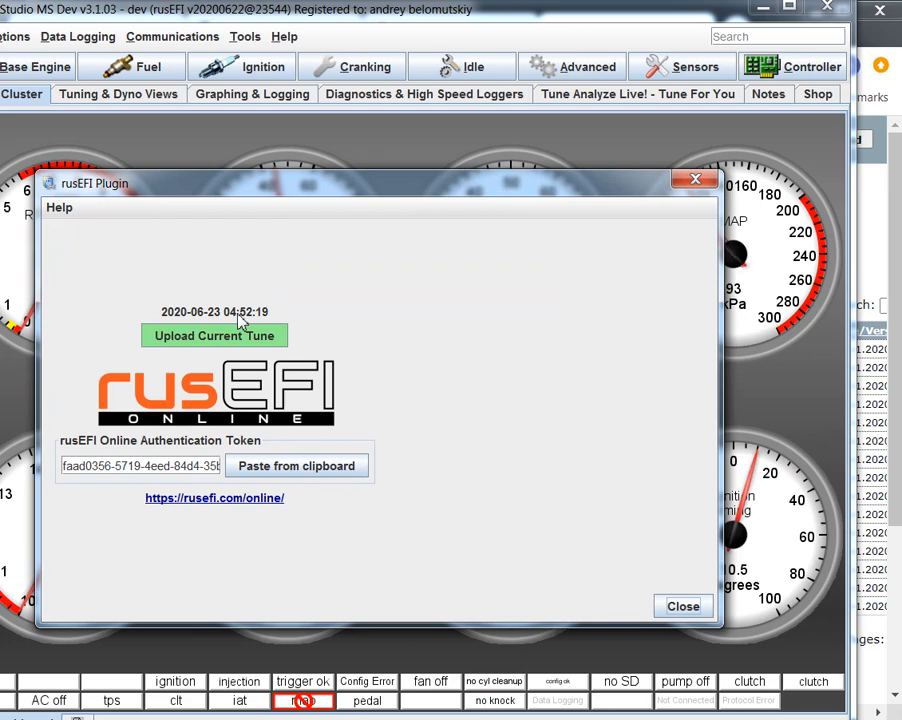
pyautogui.click(196, 338)
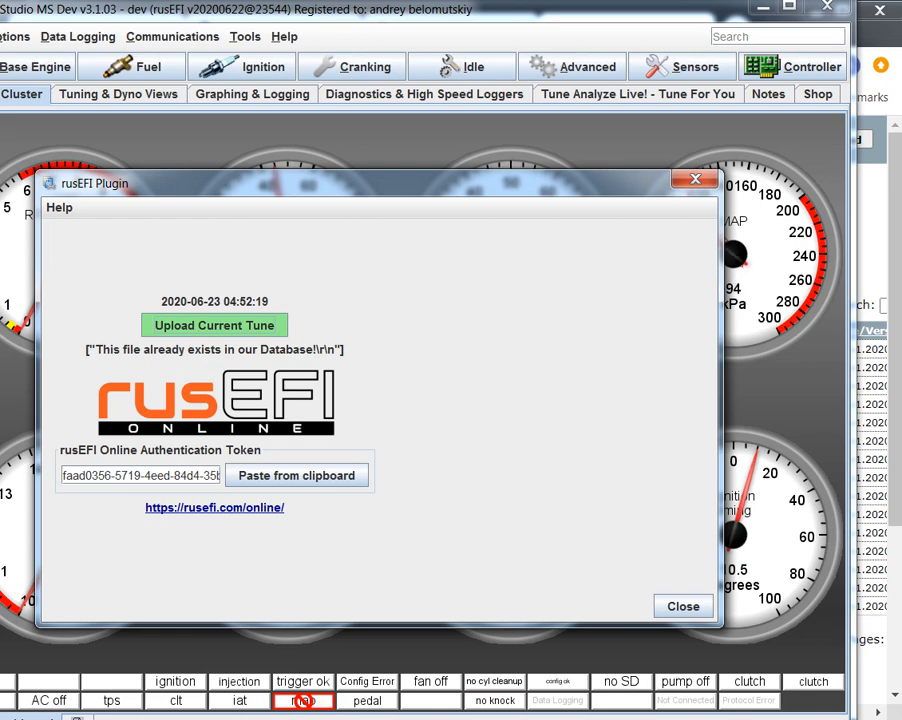
# - Switch to the browser, refresh the rusEFI Online tune list, examine the newest mazda BP entries and their options, and return to TunerStudio
pyautogui.hotkey('alt', 'Tab')
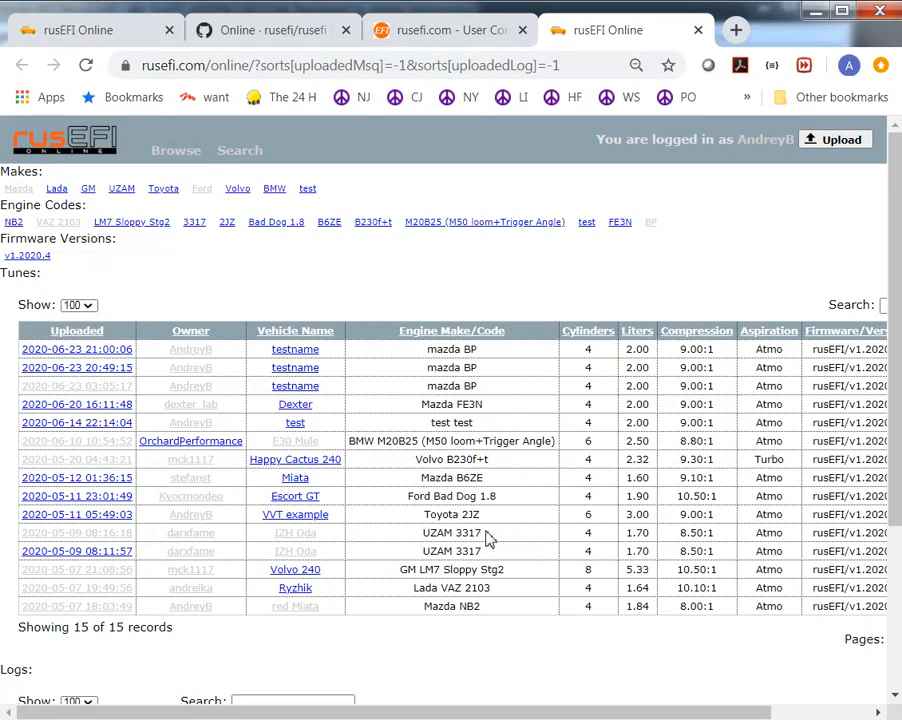
pyautogui.press('F5')
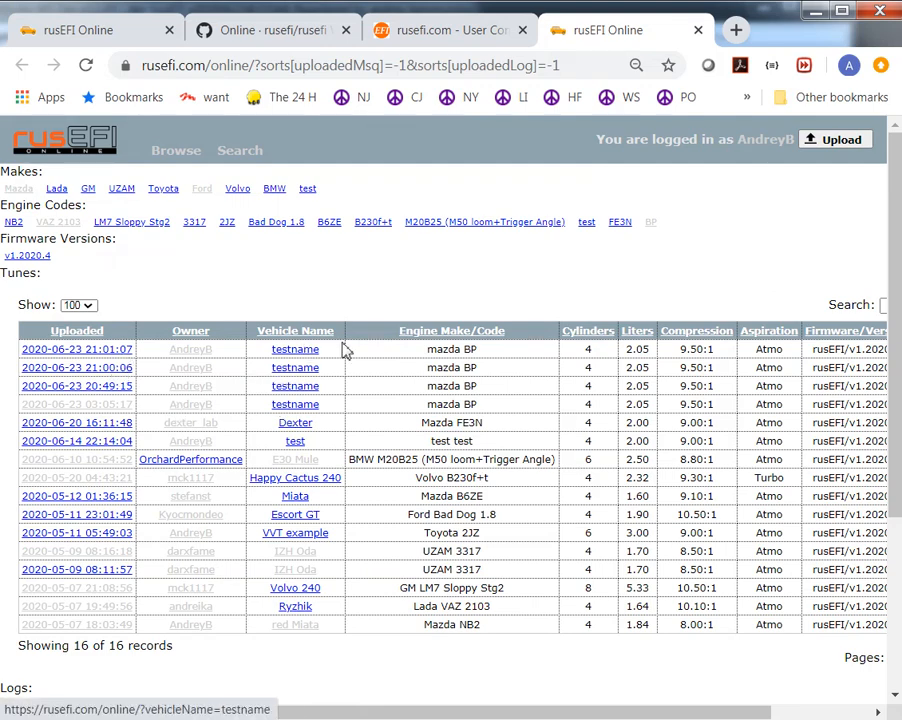
pyautogui.moveTo(328, 351); pyautogui.dragTo(263, 357)
pyautogui.moveTo(493, 374); pyautogui.dragTo(338, 373)
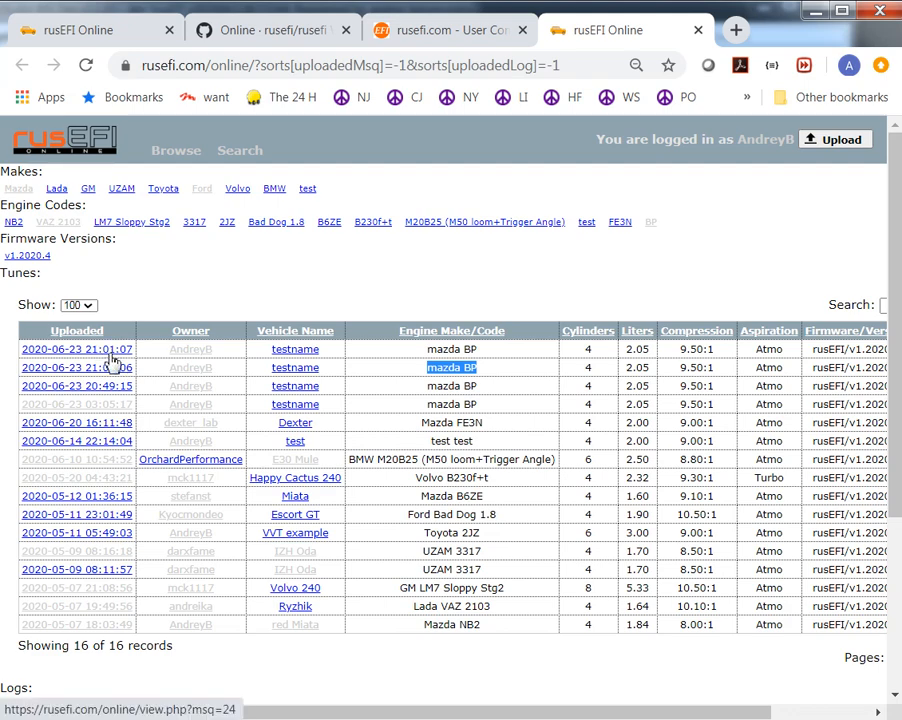
pyautogui.hscroll(3, 641, 697)
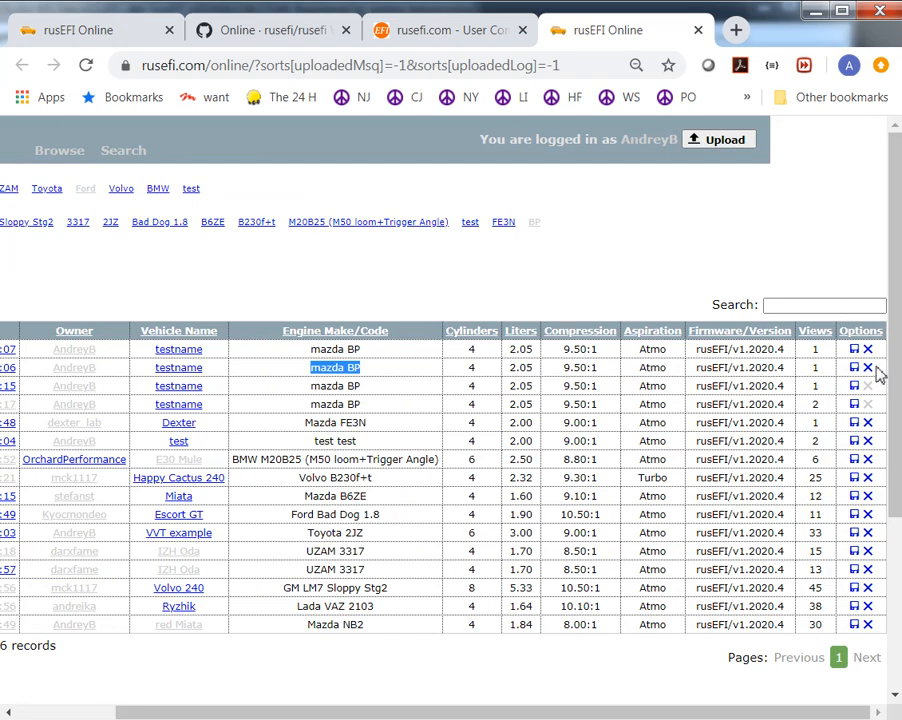
pyautogui.moveTo(888, 372); pyautogui.dragTo(210, 352)
pyautogui.click(272, 224)
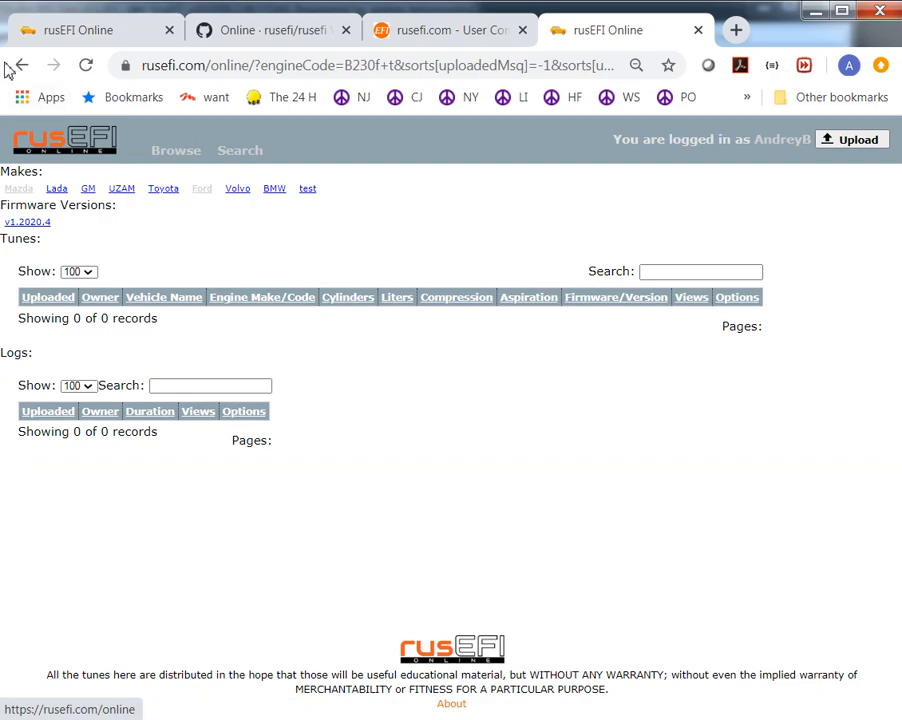
pyautogui.hotkey('alt', 'Tab')
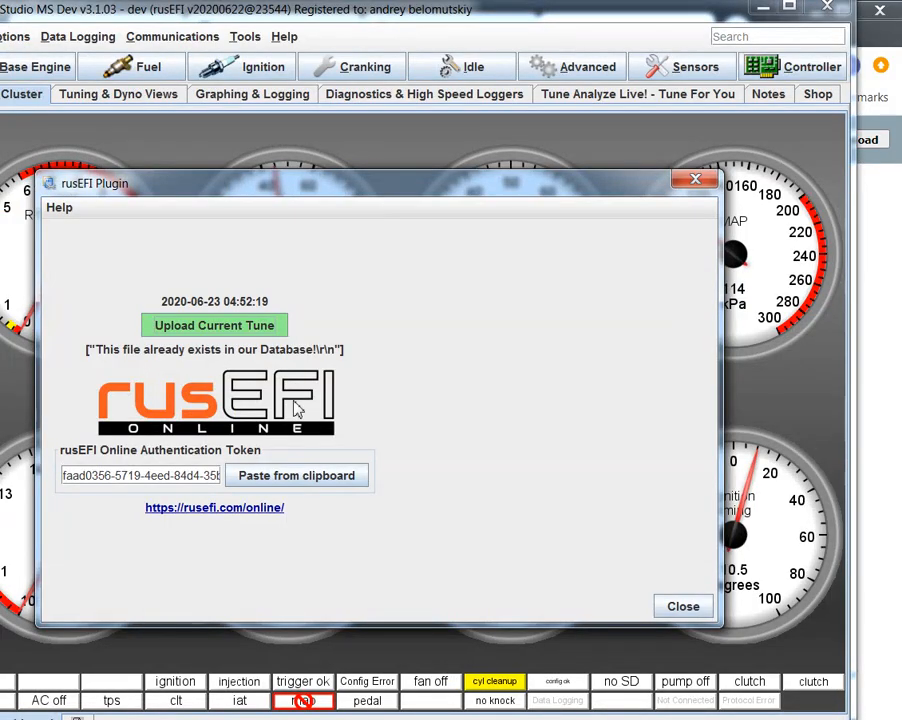